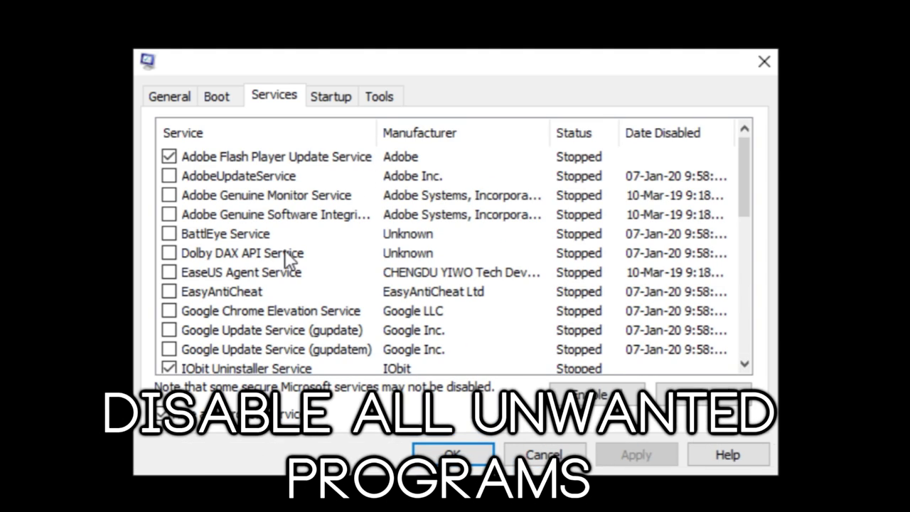
Review the non-Microsoft services and disable unwanted ones, including Adobe Flash Player Update Service
click(169, 157)
scroll(285, 263, down, 2)
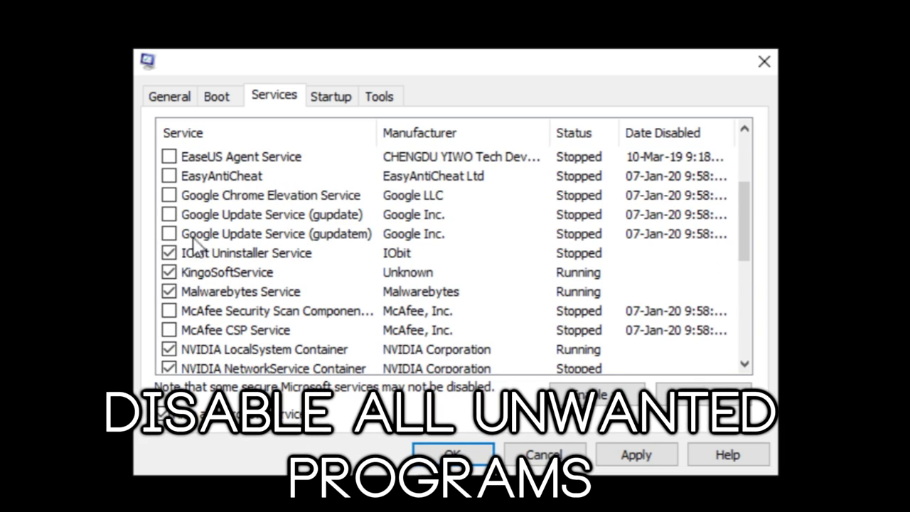
click(169, 273)
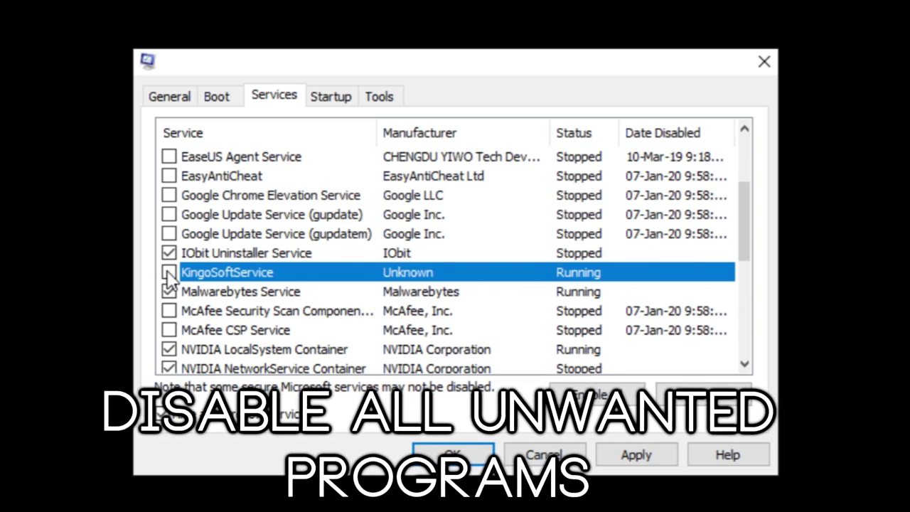
scroll(168, 304, down, 2)
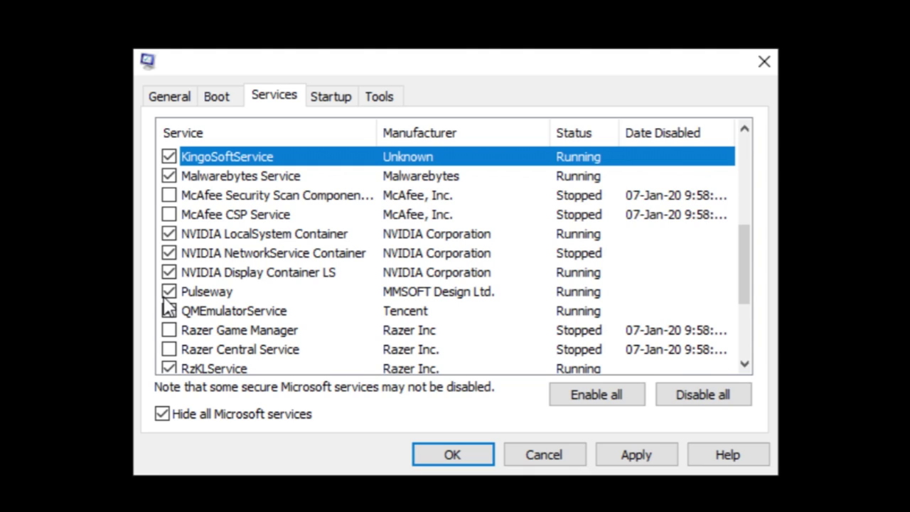
scroll(168, 304, down, 2)
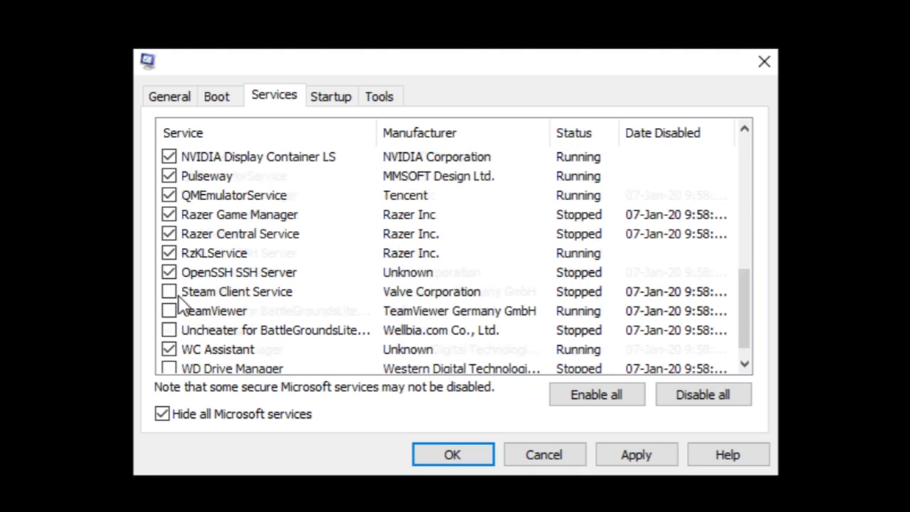
scroll(167, 342, down, 1)
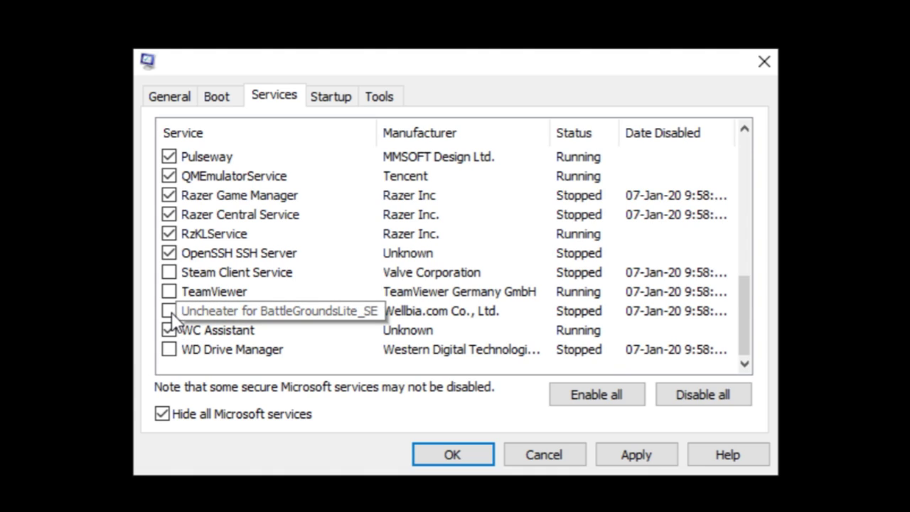
click(169, 311)
scroll(217, 320, up, 3)
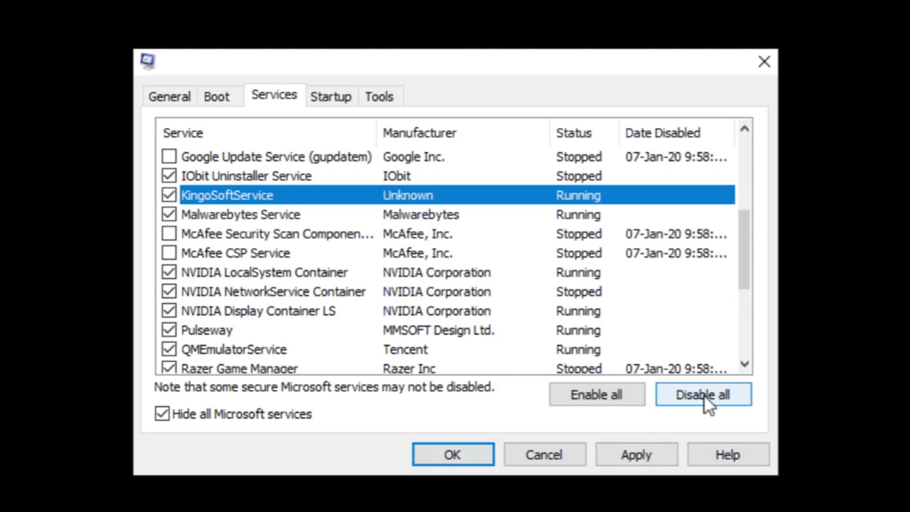
Apply the service changes and exit System Configuration without restarting the computer
click(636, 455)
click(451, 458)
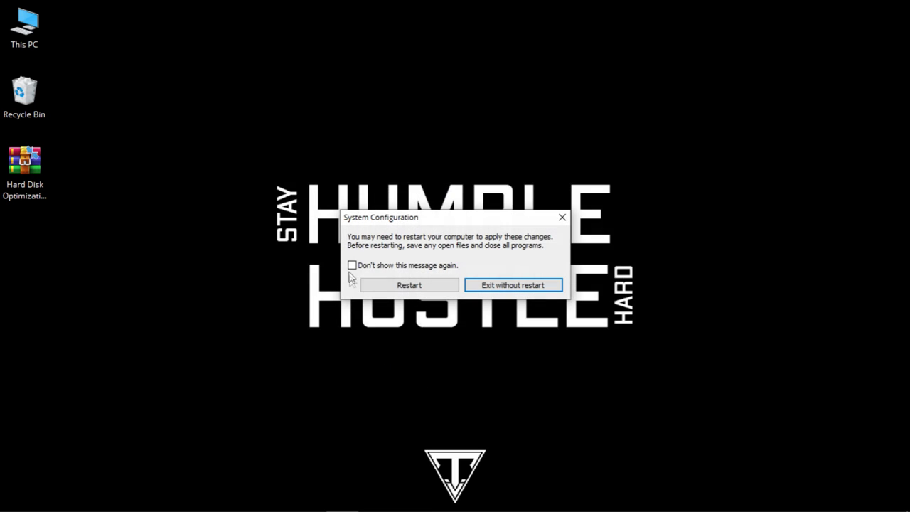
click(522, 291)
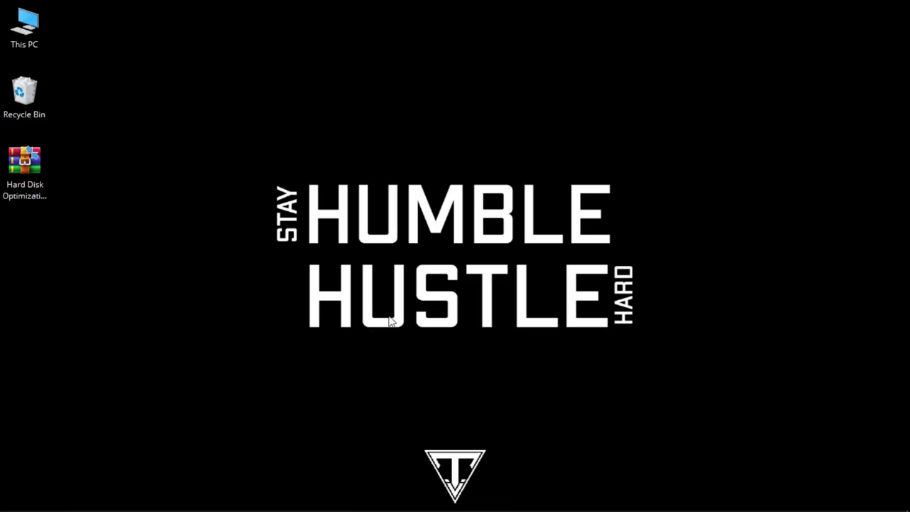
Move the Hard Disk Optimization archive to an open desktop area, extract it there, and place the extracted folder beside it
drag(34, 186, 267, 115)
right_click(268, 97)
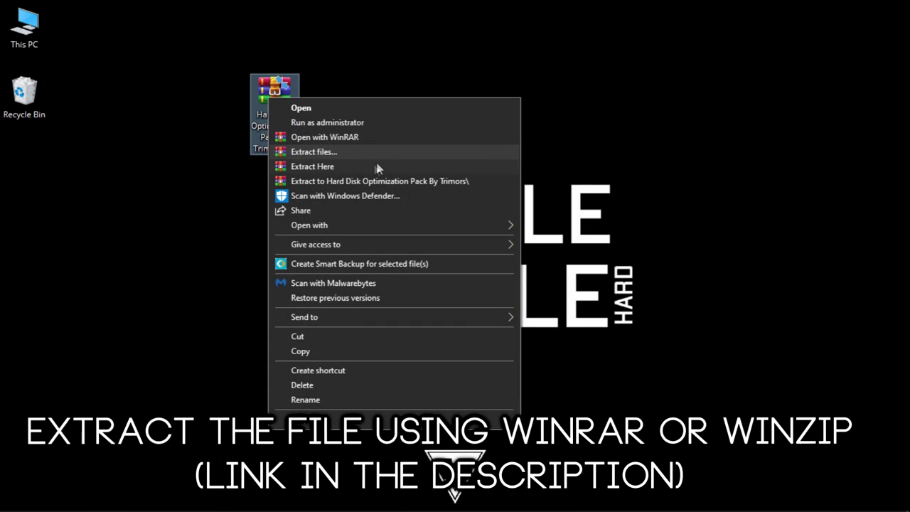
click(323, 171)
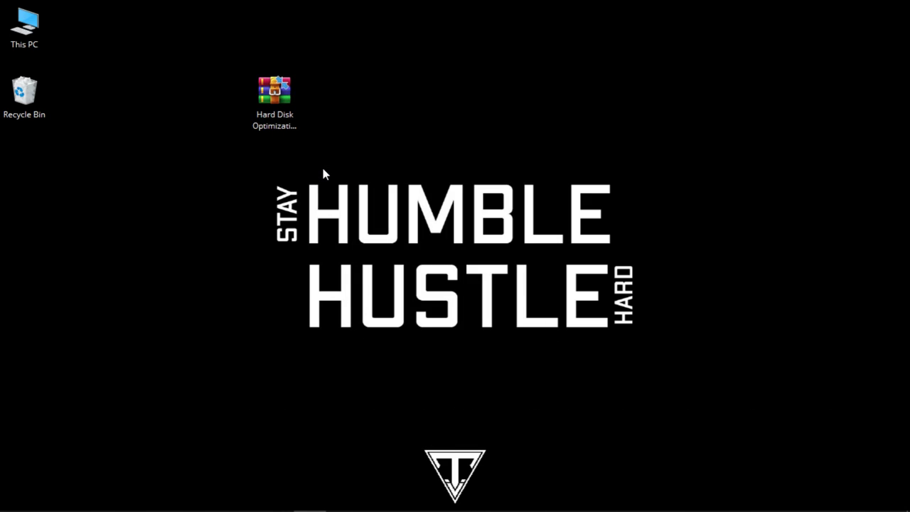
drag(25, 167, 325, 106)
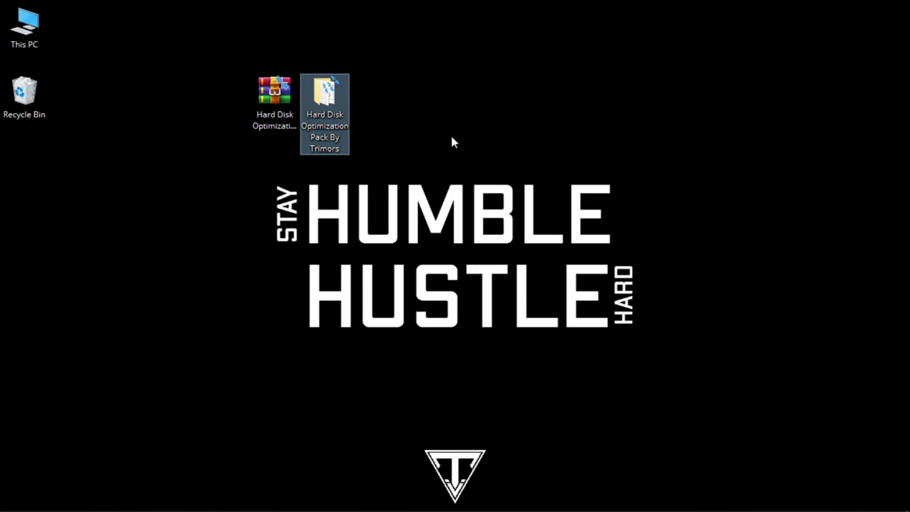
Open the extracted Hard Disk Optimization Pack By Trimors folder and go into its Scripts subfolder
double_click(324, 114)
drag(248, 227, 197, 83)
click(220, 82)
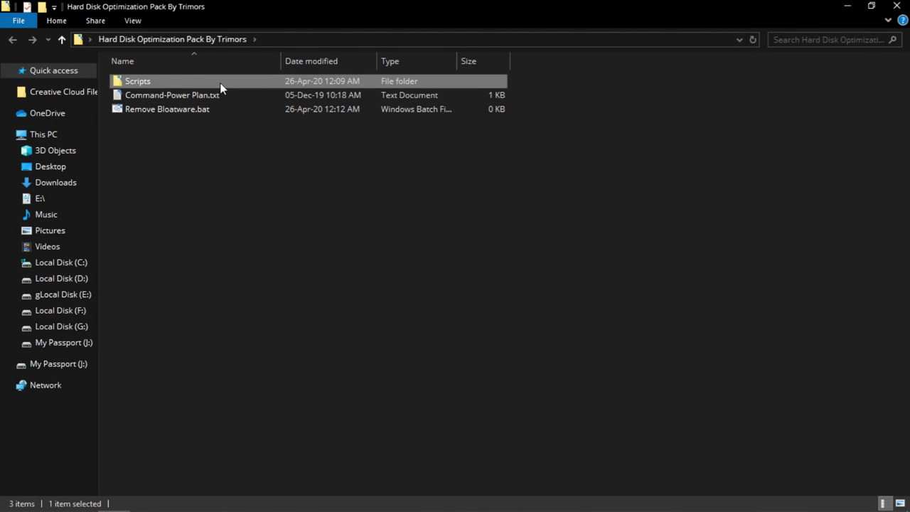
double_click(177, 87)
drag(165, 182, 151, 79)
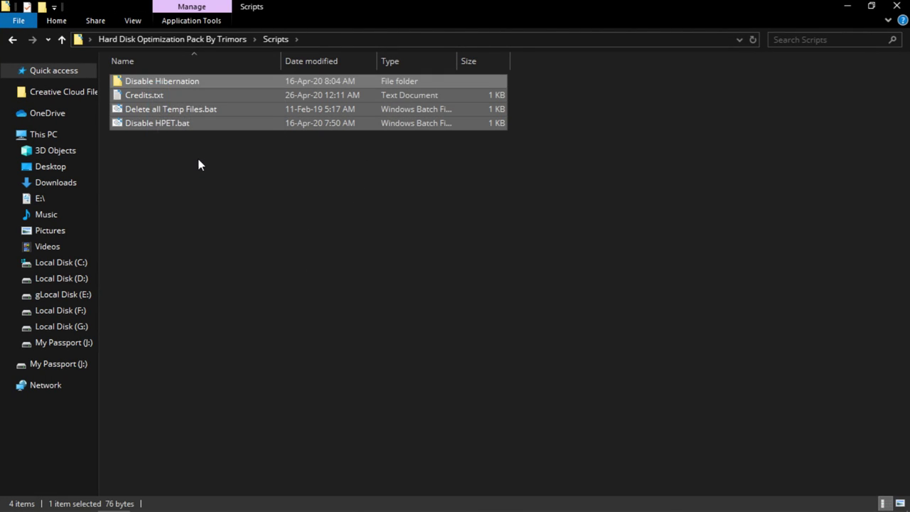
Run the Delete all Temp Files.bat script as administrator
click(163, 106)
click(207, 110)
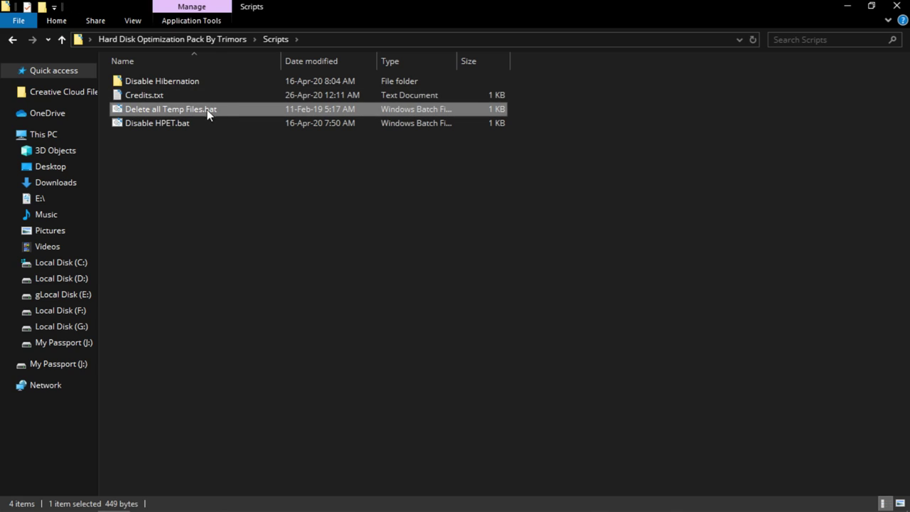
right_click(150, 113)
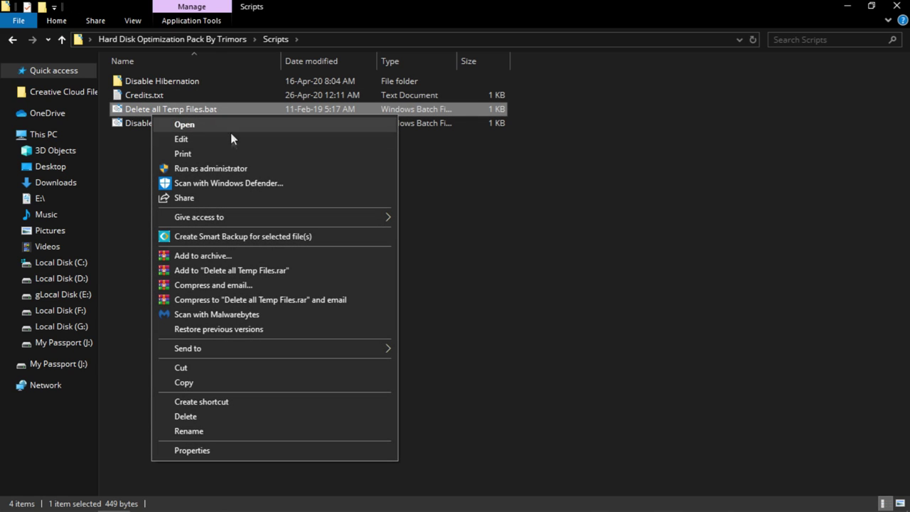
click(199, 171)
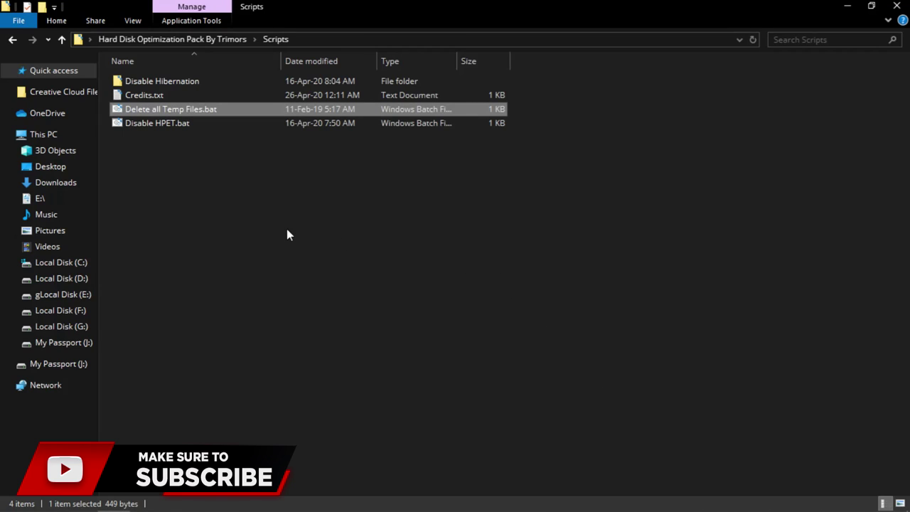
Run the Disable HPET.bat script as administrator
click(148, 125)
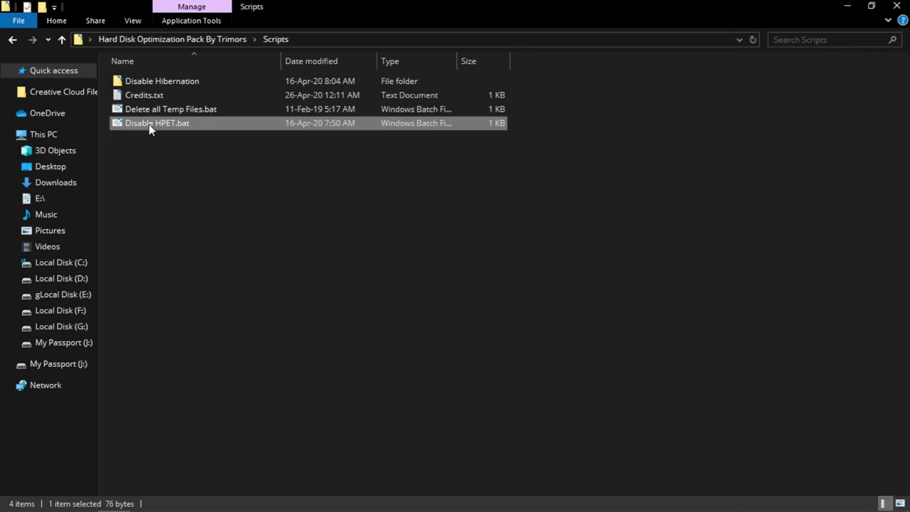
right_click(184, 122)
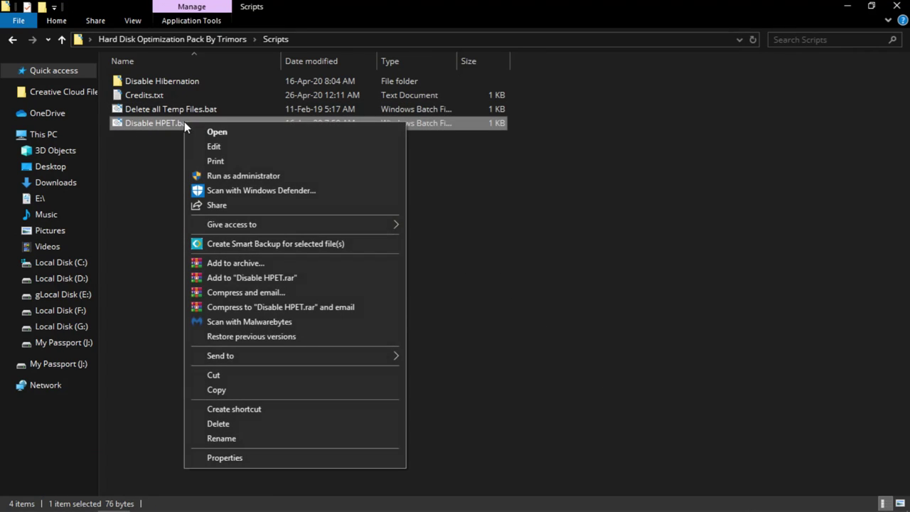
click(231, 177)
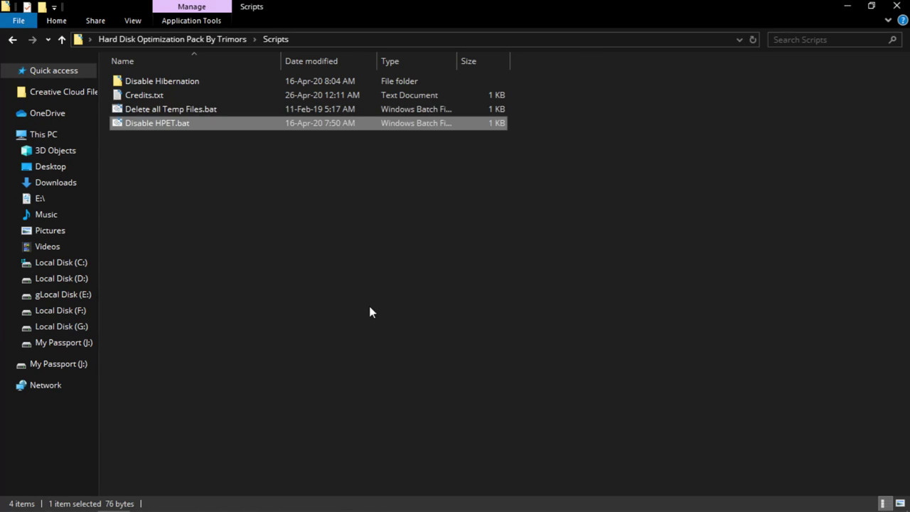
Open the Disable Hibernation folder and run Disable Hibernation 1.bat as administrator
click(209, 314)
double_click(162, 84)
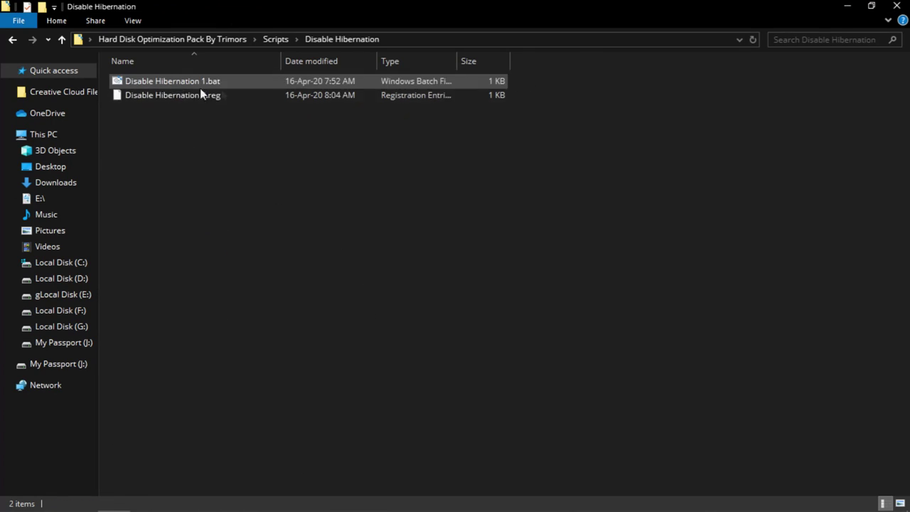
click(148, 82)
right_click(147, 82)
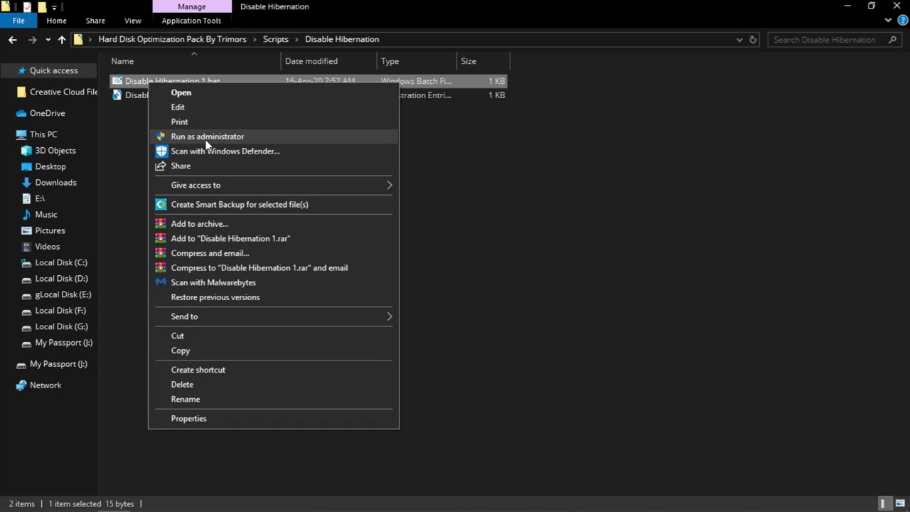
click(234, 136)
click(257, 151)
Merge Disable Hibernation 2.reg into the registry and dismiss the Registry Editor message
double_click(187, 98)
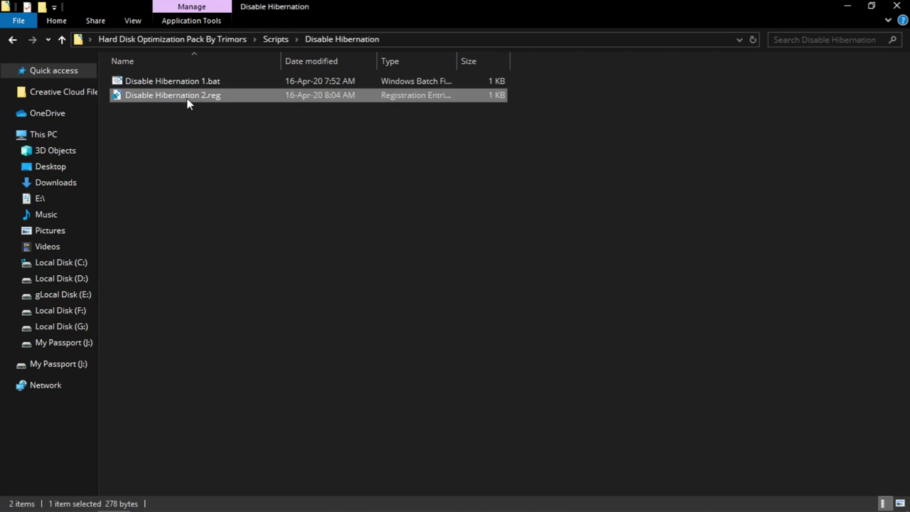
click(558, 286)
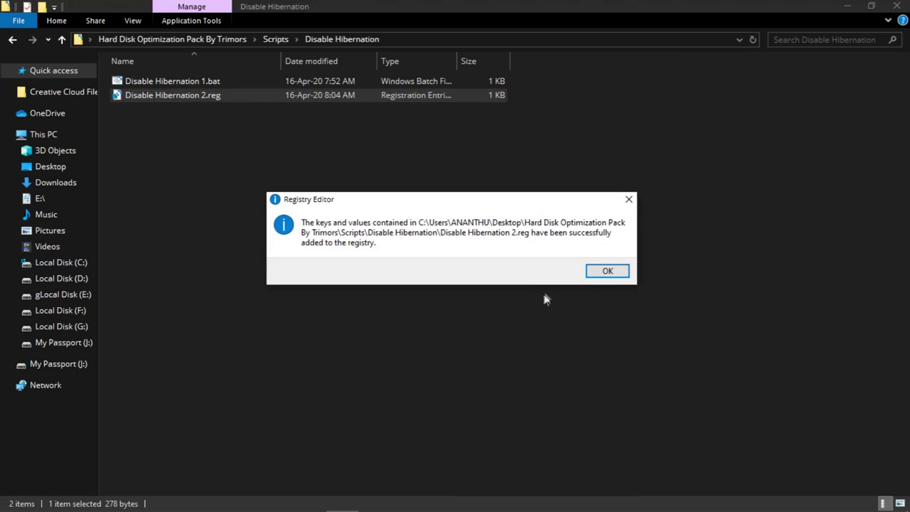
click(608, 271)
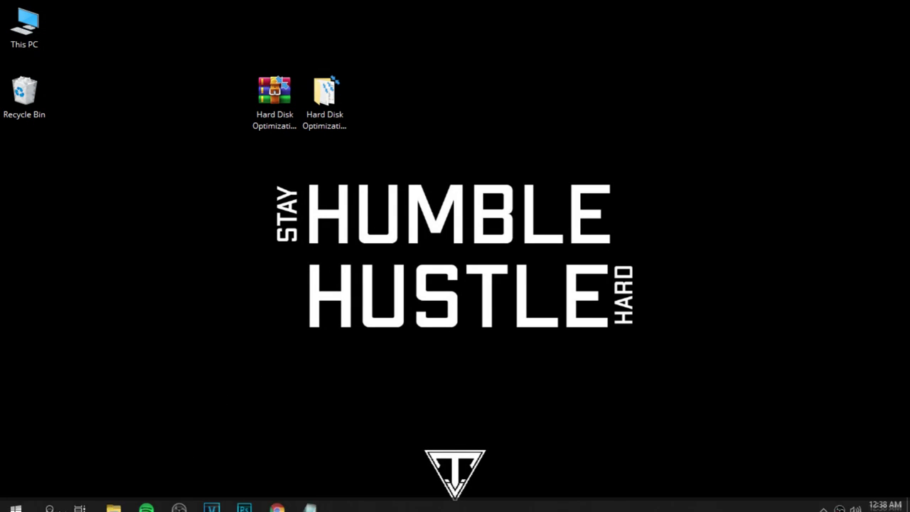
Find the Run app through Windows search and use it to open the %temp% folder
click(48, 499)
text(run)
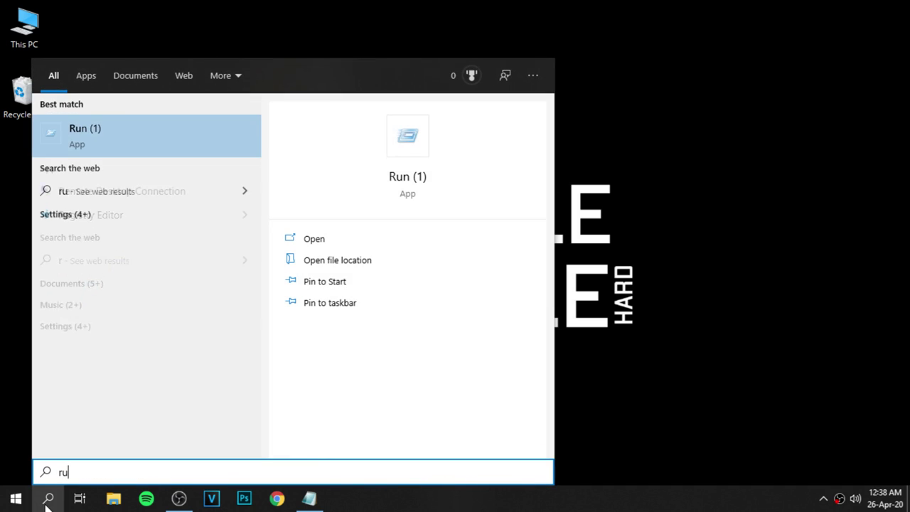
click(99, 139)
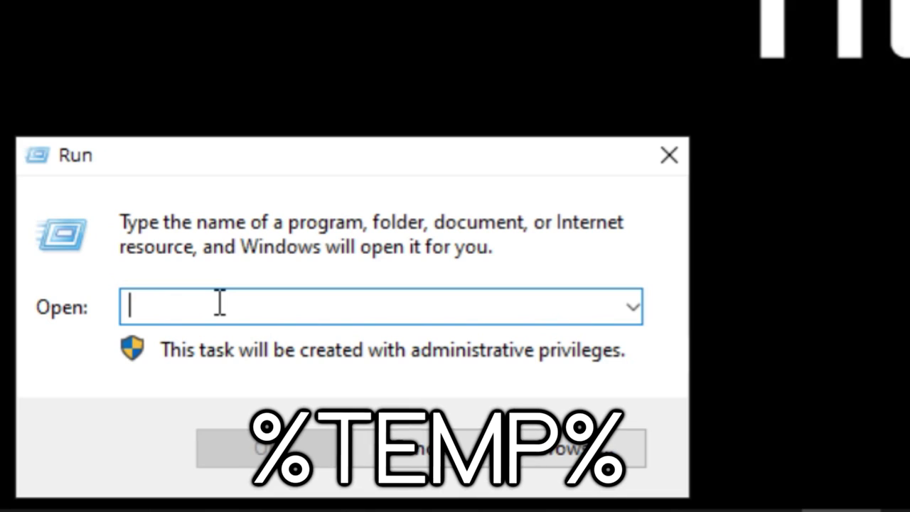
text(%temp%)
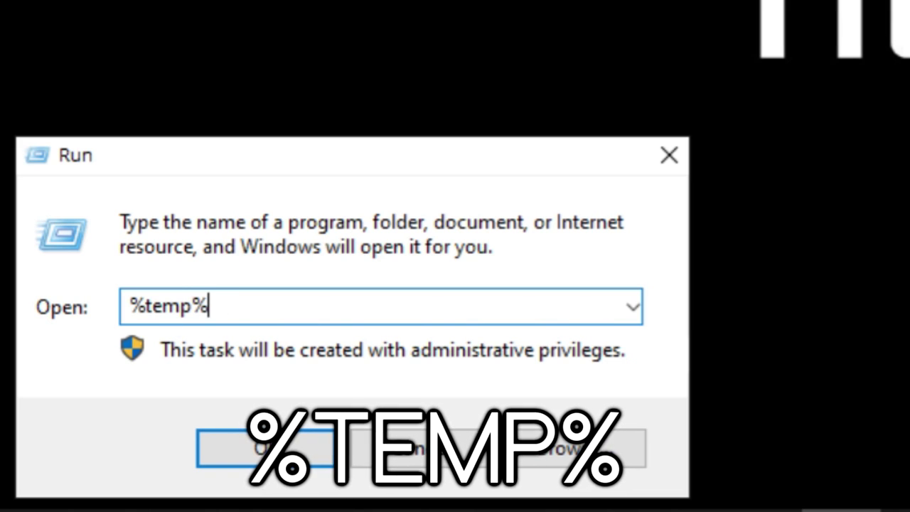
key(Return)
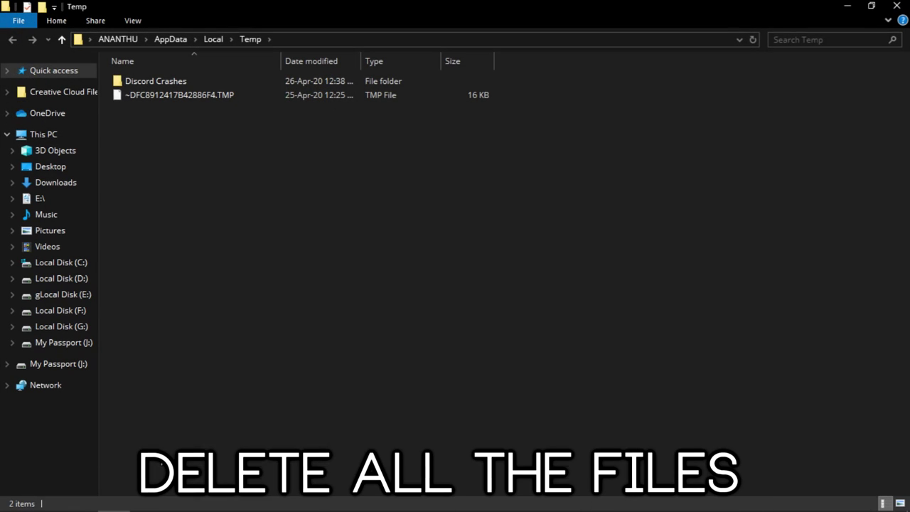
Permanently delete everything in the Temp folder, skipping all items that are in use
key(ctrl+a)
key(shift+Delete)
key(Return)
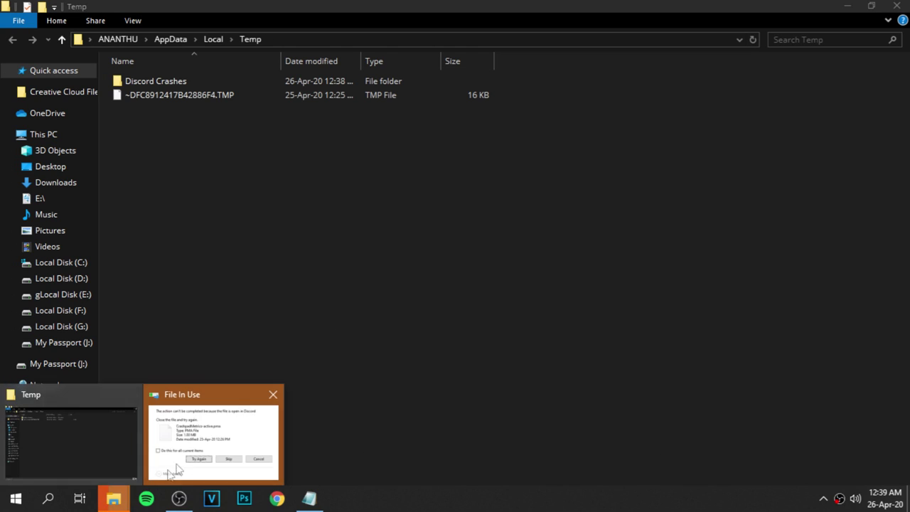
click(167, 194)
click(304, 215)
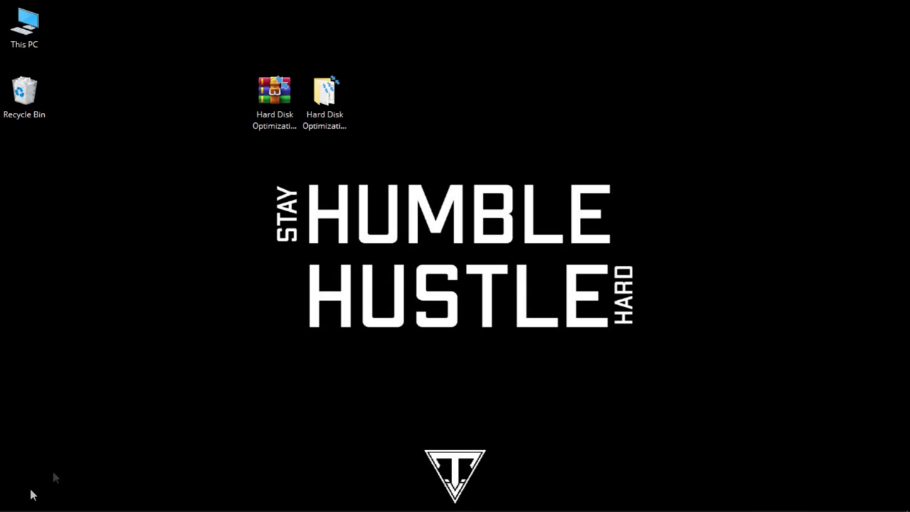
Launch the Run app from Windows search and open the prefetch folder with it
click(43, 499)
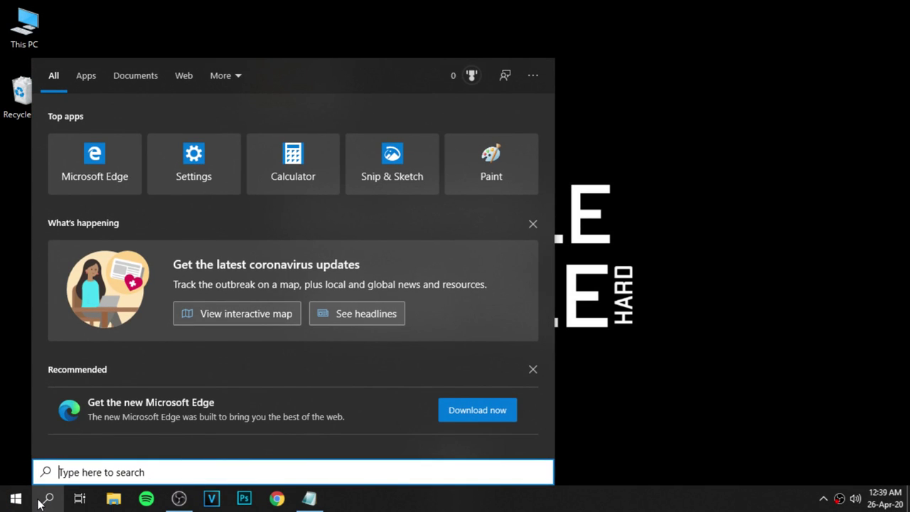
text(run)
key(Return)
text(prefetch)
key(Return)
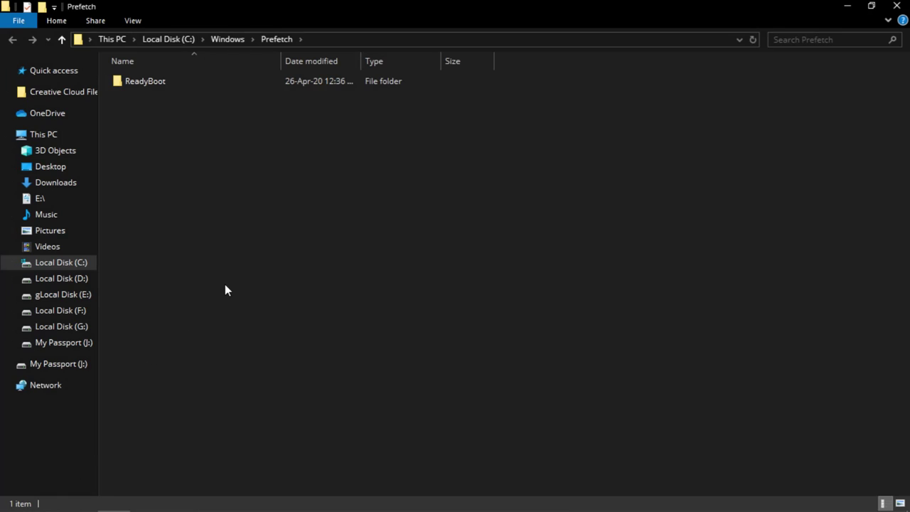
Delete all contents of the Prefetch folder and close its window
key(ctrl+a)
key(Delete)
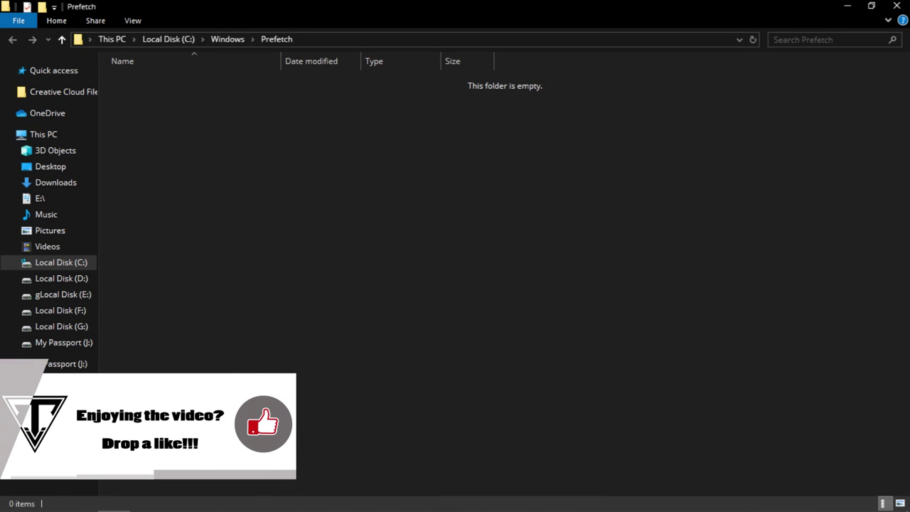
click(897, 6)
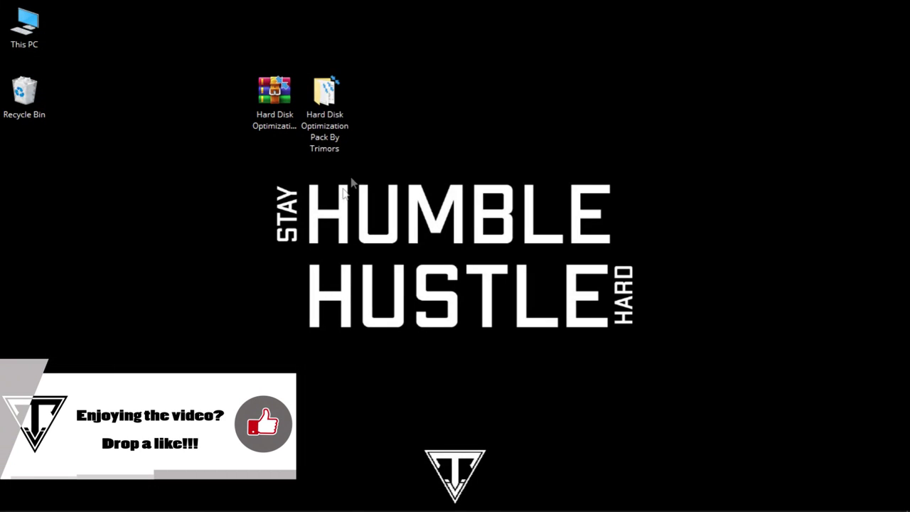
Copy the powercfg command from Command-Power Plan.txt in the Hard Disk Optimization Pack folder, and close the file and folder
double_click(333, 104)
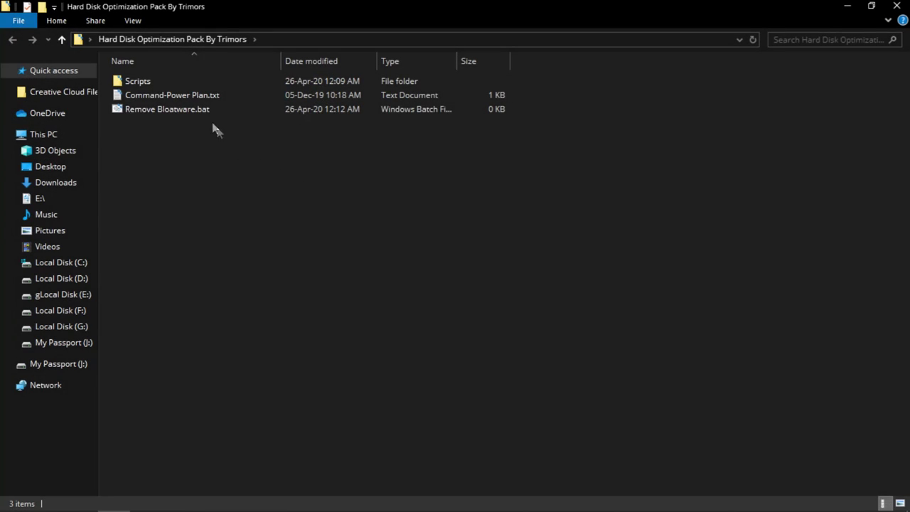
click(179, 96)
double_click(200, 99)
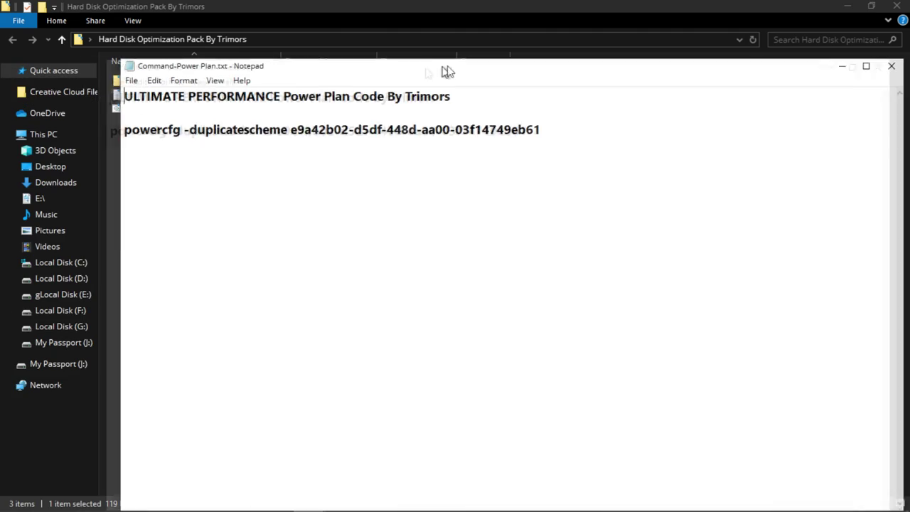
drag(443, 70, 354, 46)
drag(450, 105, 36, 104)
right_click(61, 102)
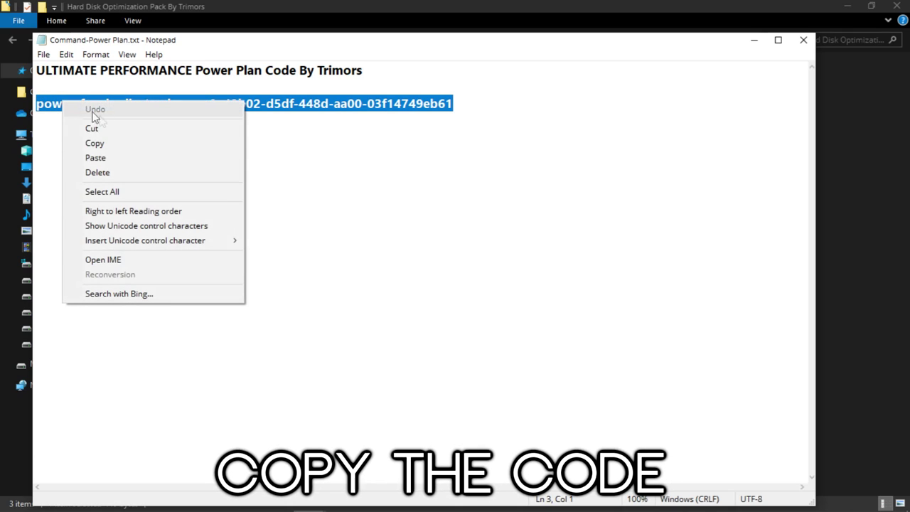
click(94, 143)
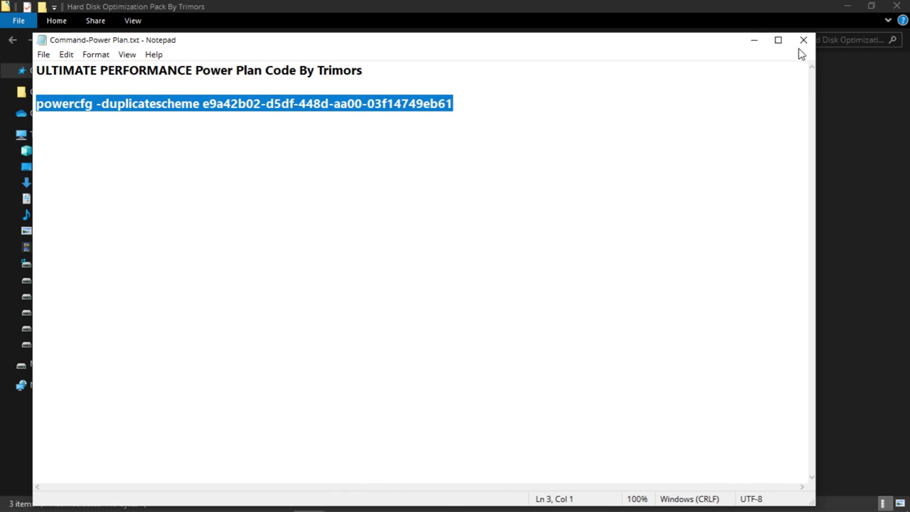
click(803, 41)
click(897, 5)
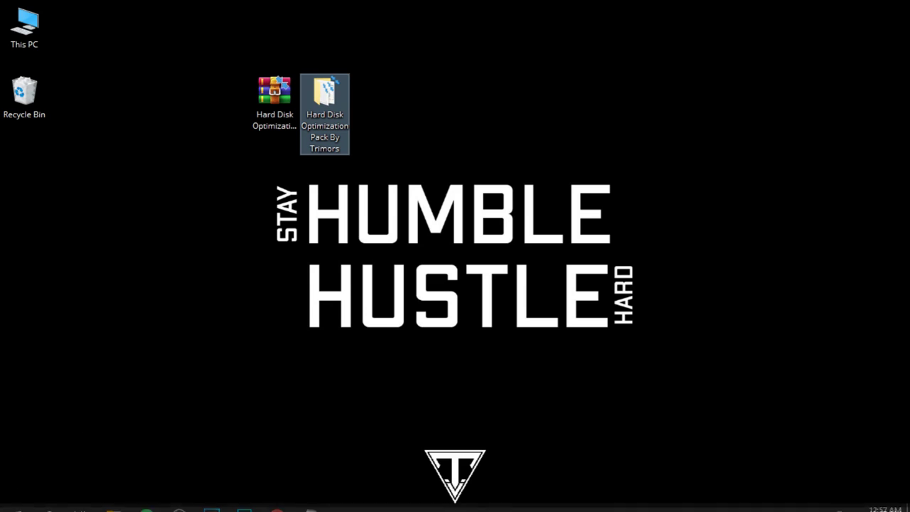
Run the copied command powercfg -duplicatescheme e9a42b02-d5df-448d-aa00-03f14749eb61 in Command Prompt as administrator, and close the console
click(48, 497)
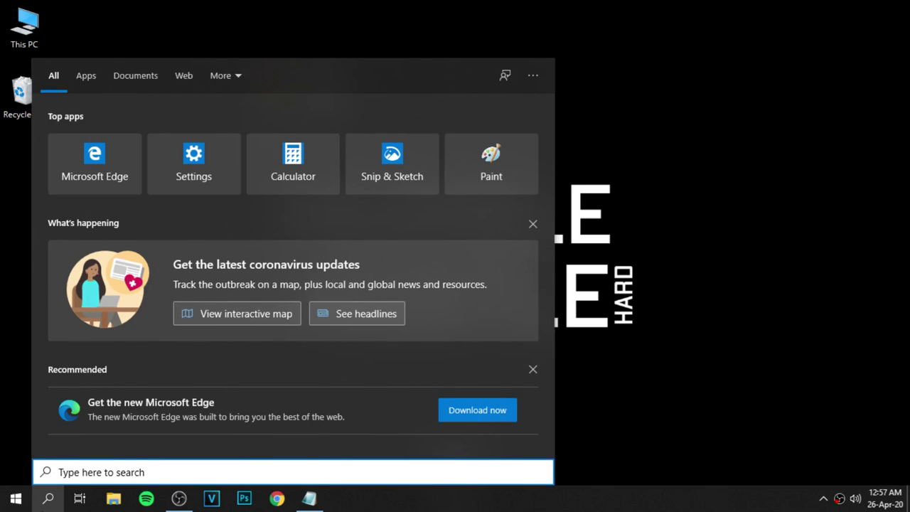
text(cmd)
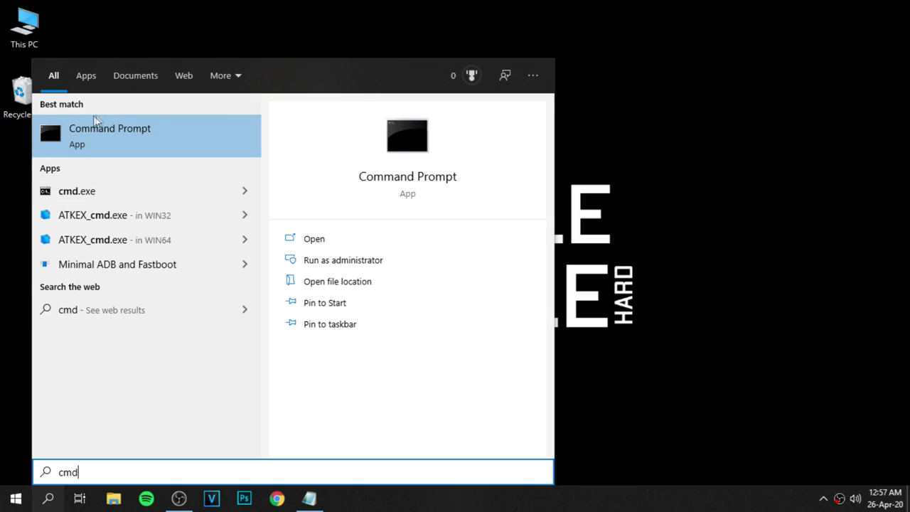
right_click(84, 132)
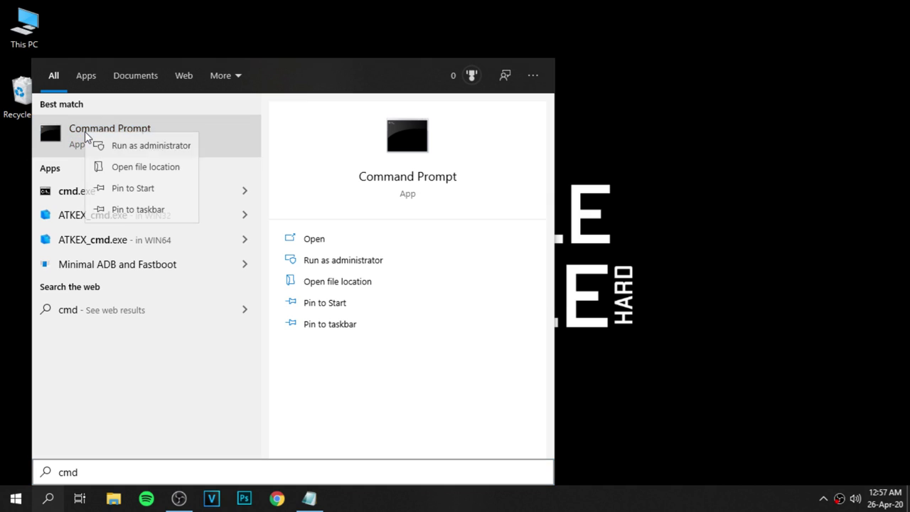
click(142, 147)
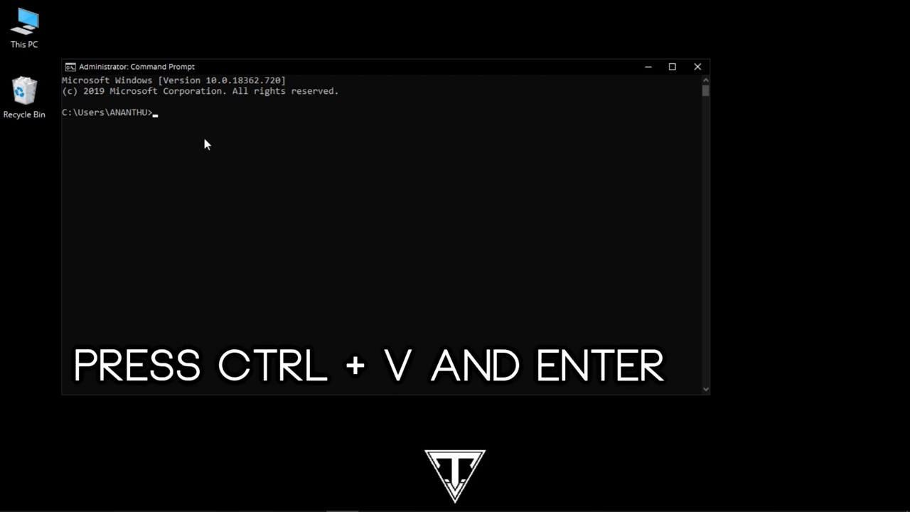
key(ctrl+v)
key(Return)
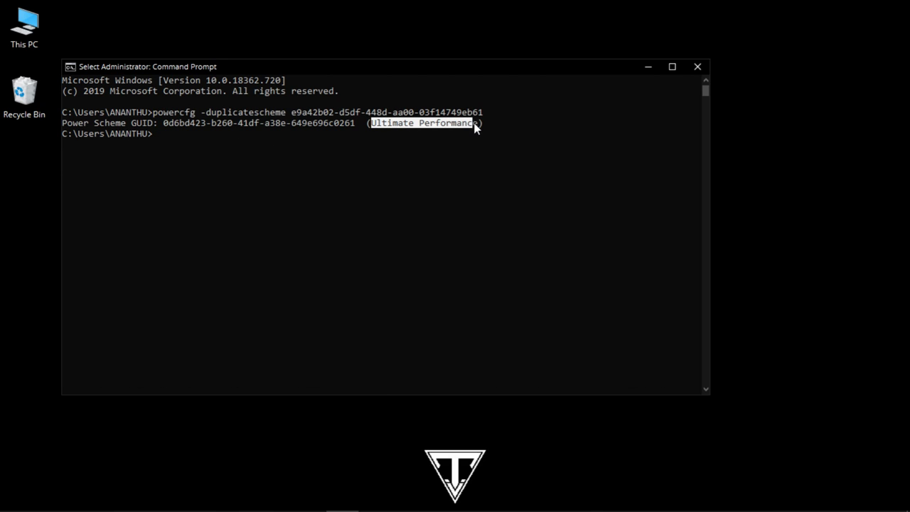
click(690, 69)
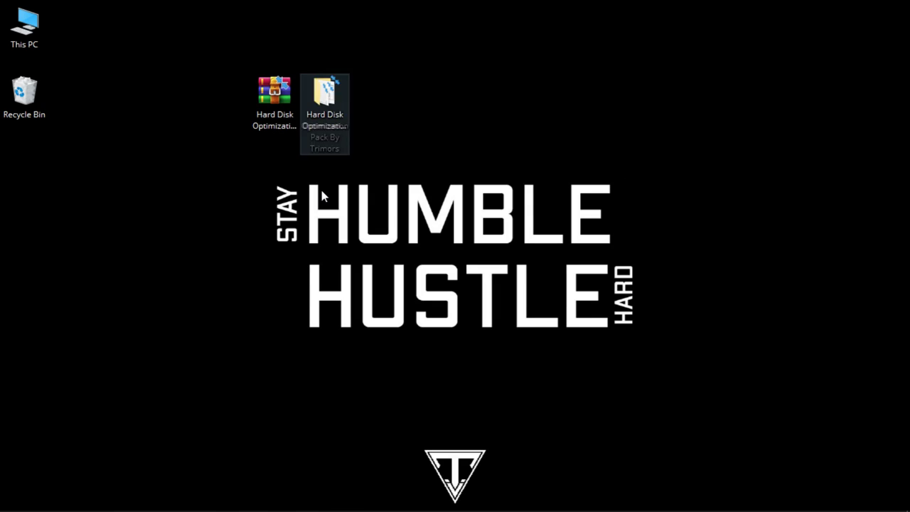
Open the power plan settings through Windows search, activate the last Ultimate Performance plan in the list, and close the window
click(48, 499)
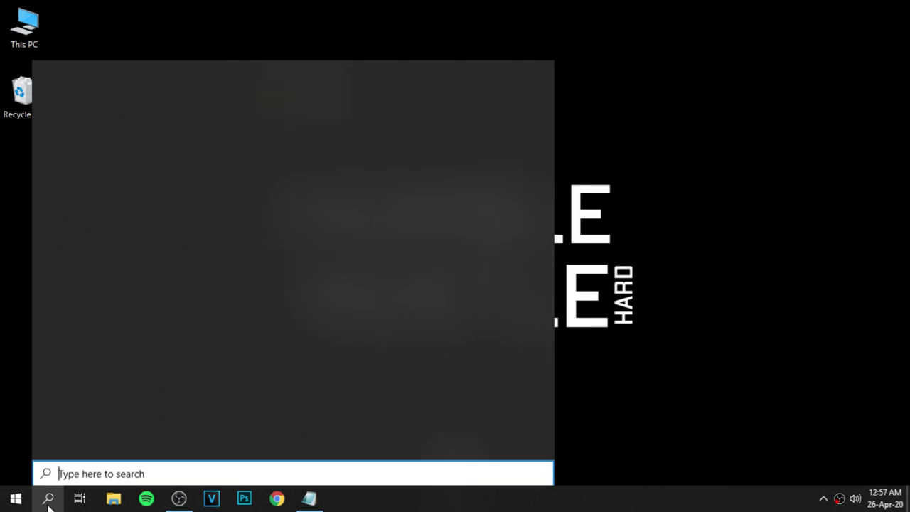
text(power plan)
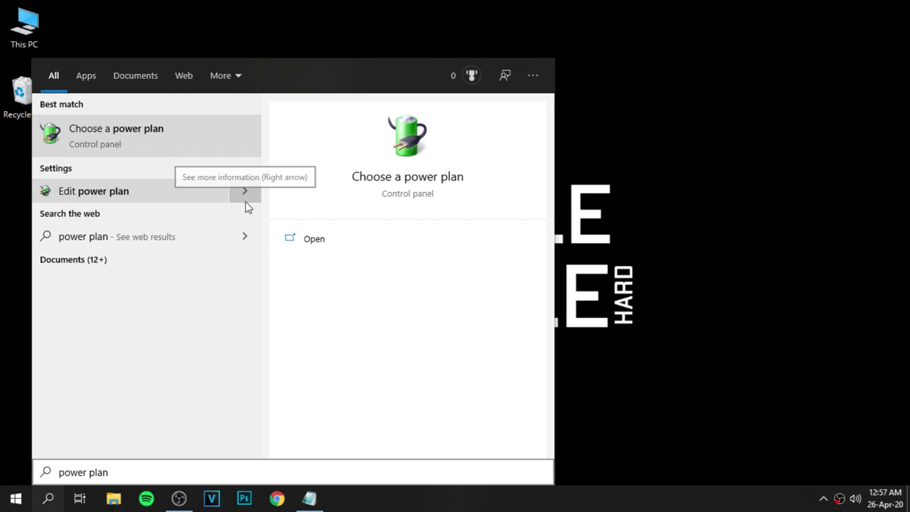
key(Return)
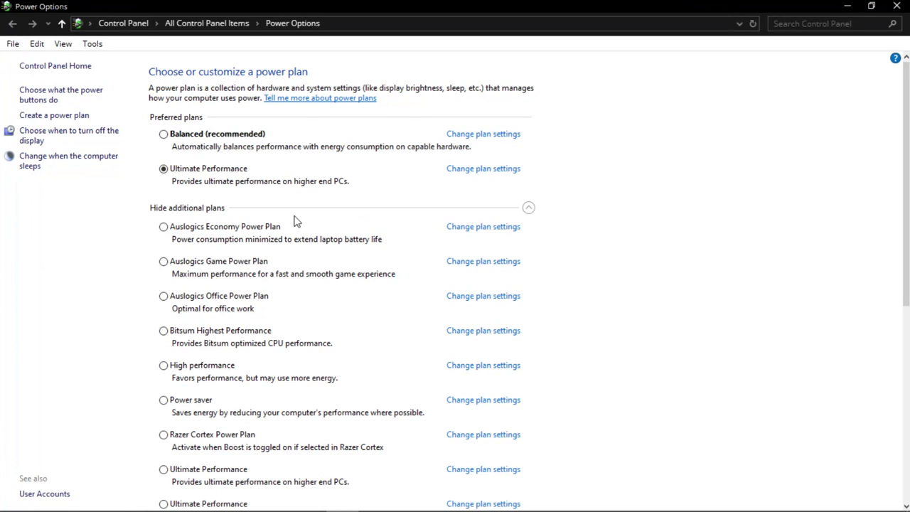
drag(903, 211, 905, 412)
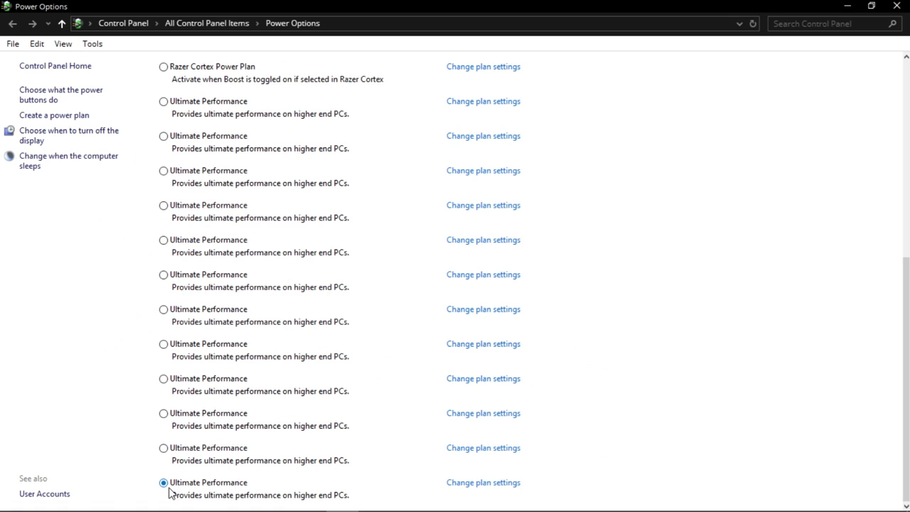
click(895, 6)
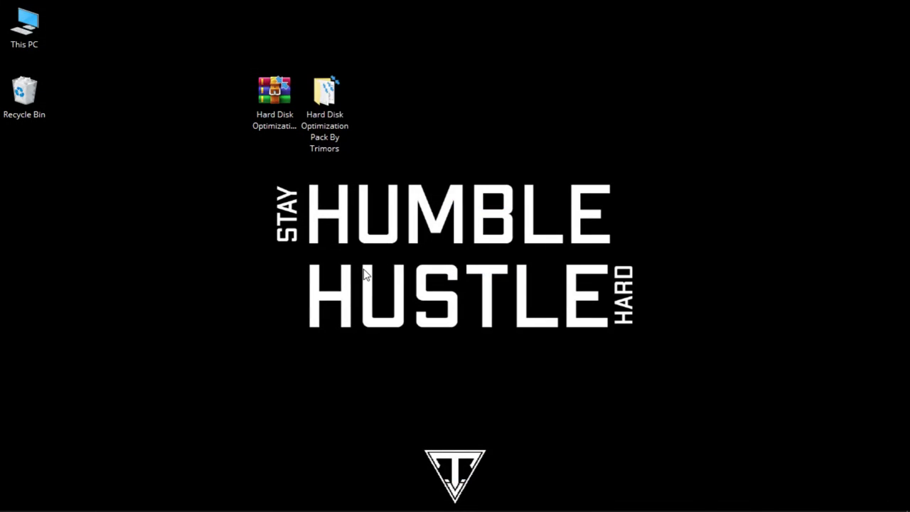
Put Remove Bloatware.bat from the Hard Disk Optimization Pack folder onto the desktop
double_click(338, 96)
click(170, 111)
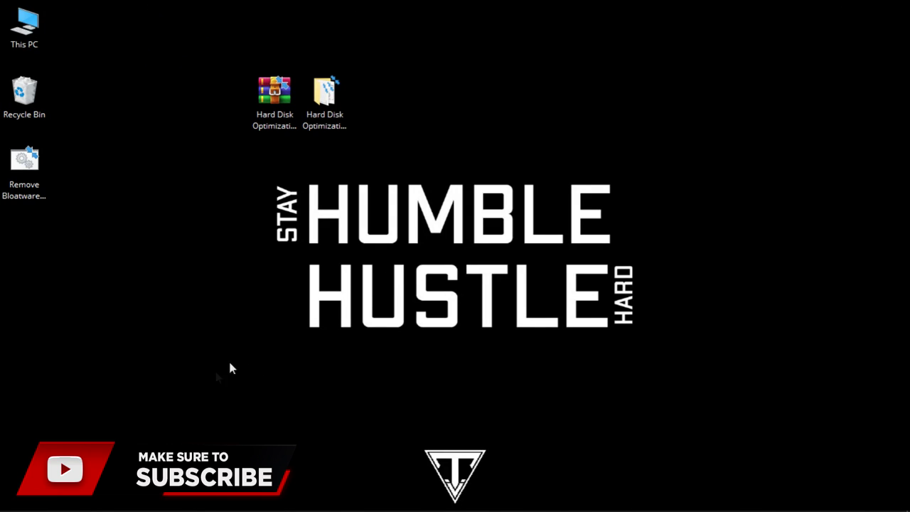
Find this pc through Windows search, open its properties, and bring up the advanced system settings
click(49, 498)
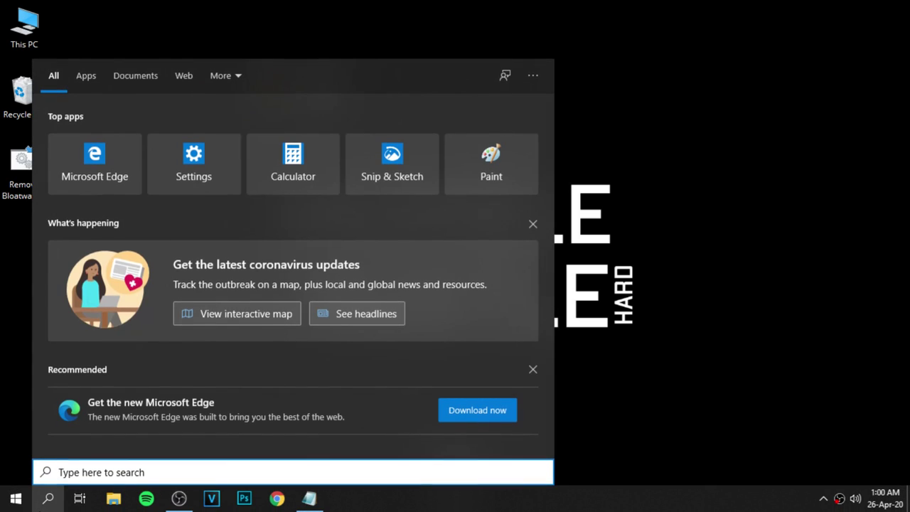
text(t)
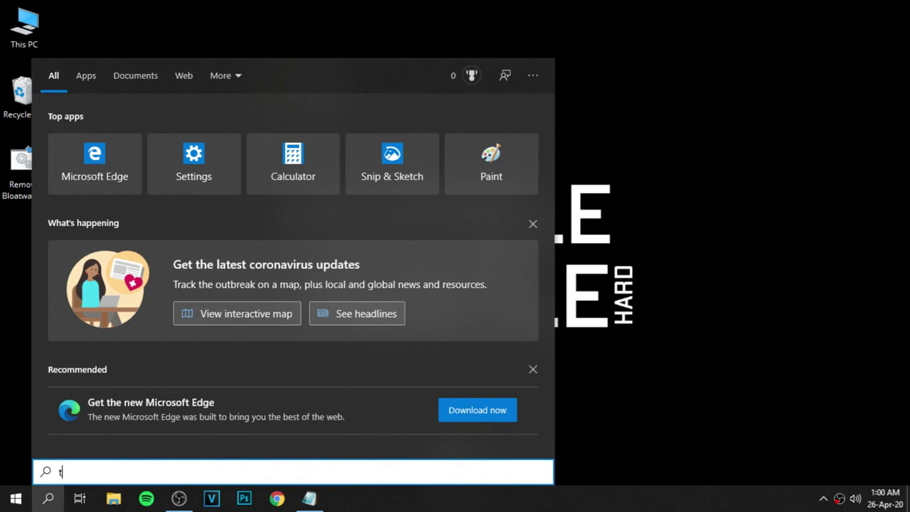
text(his pc)
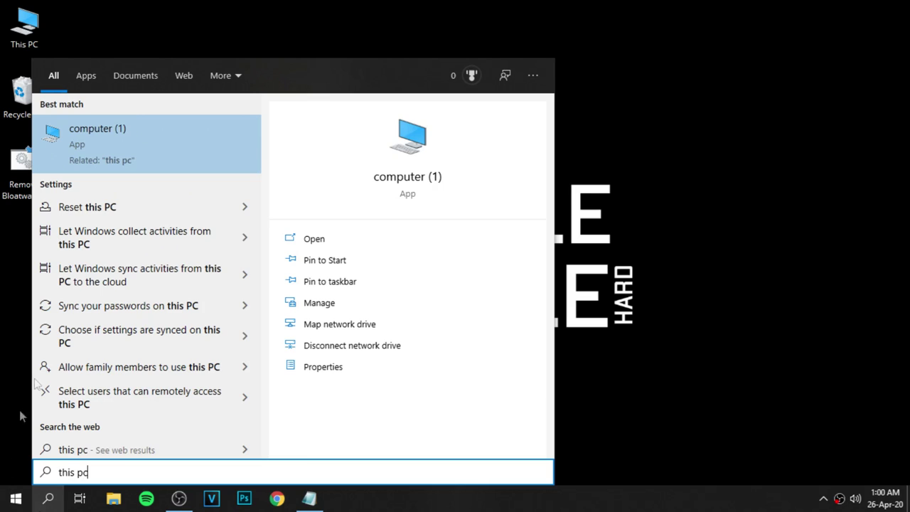
right_click(99, 126)
click(146, 249)
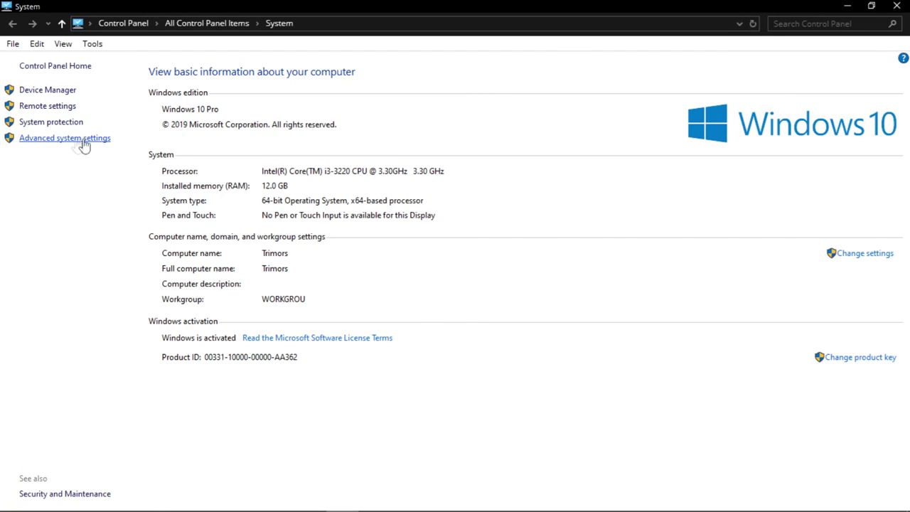
click(66, 140)
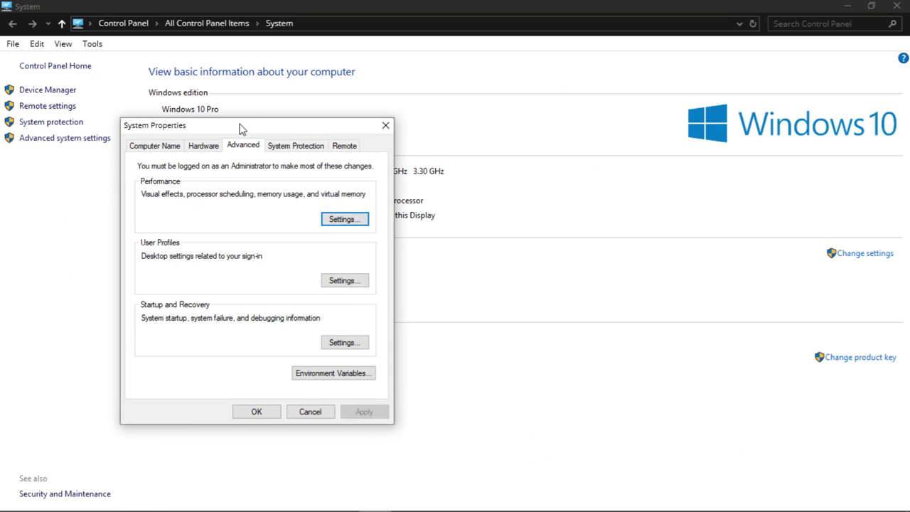
drag(239, 128, 593, 108)
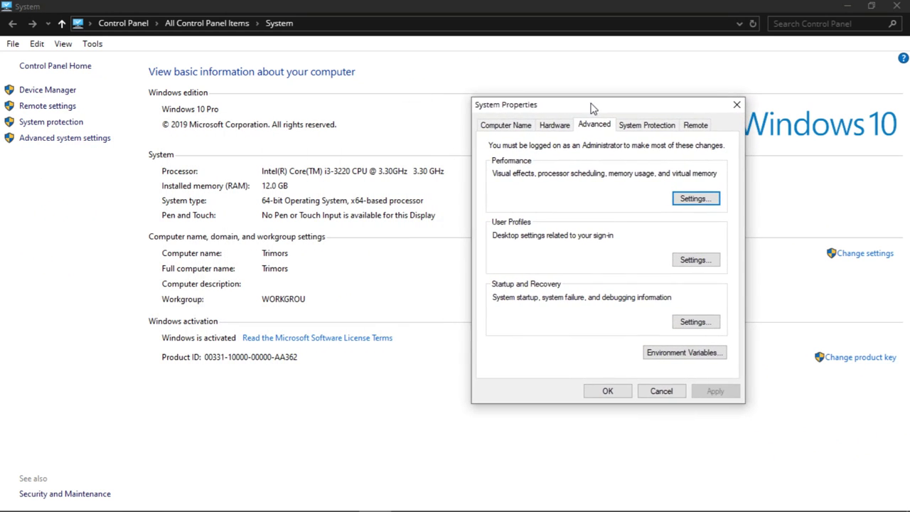
In the virtual memory settings, turn off automatic paging file management and give drive C: a custom initial size of 1924 MB
click(695, 199)
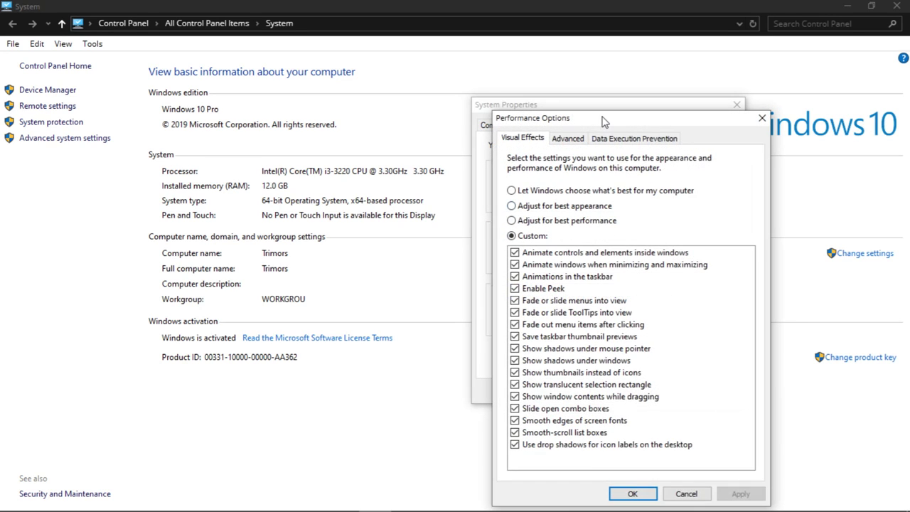
drag(602, 119, 604, 75)
click(569, 96)
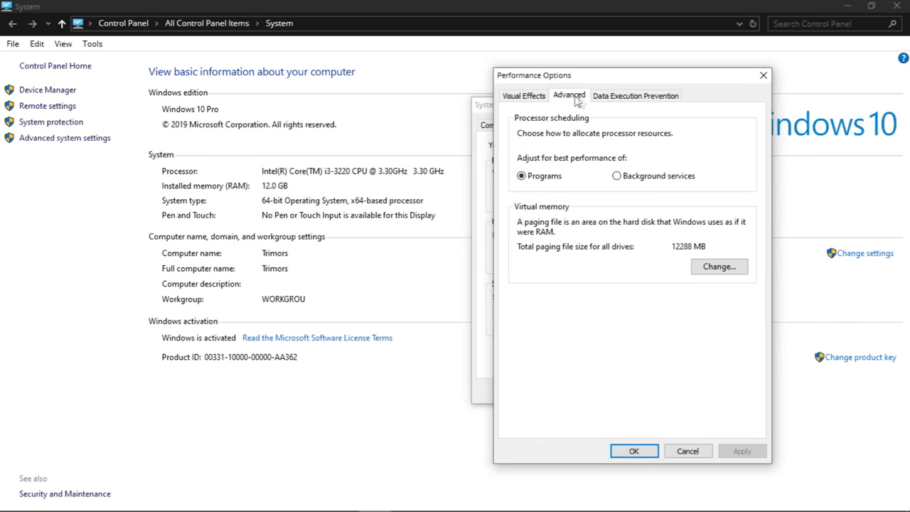
click(718, 267)
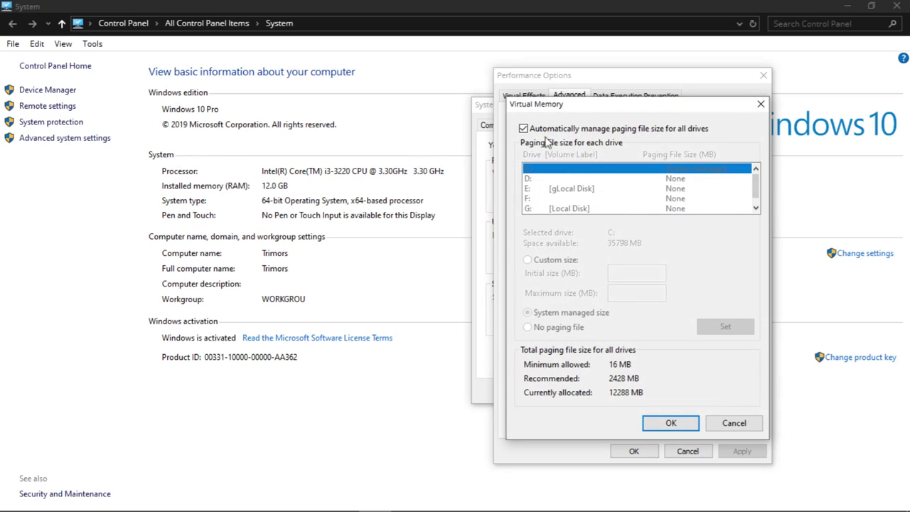
click(569, 129)
click(542, 263)
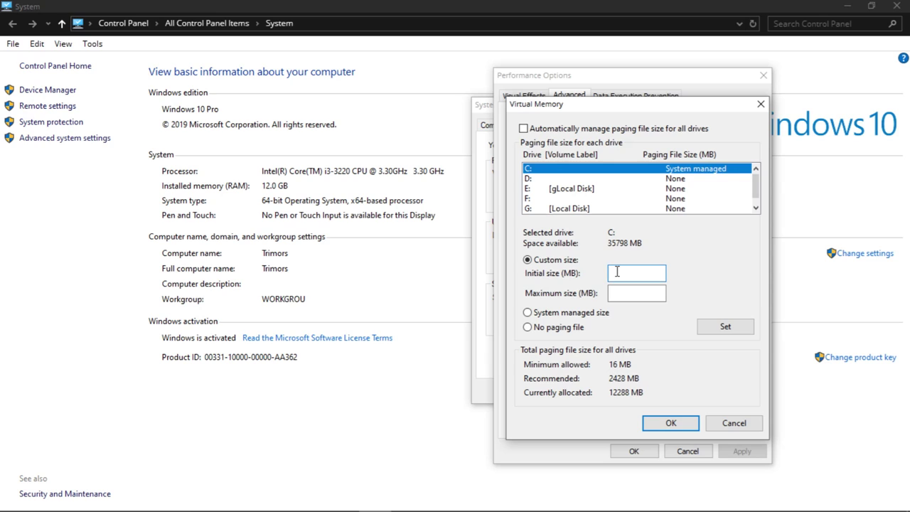
text(1924)
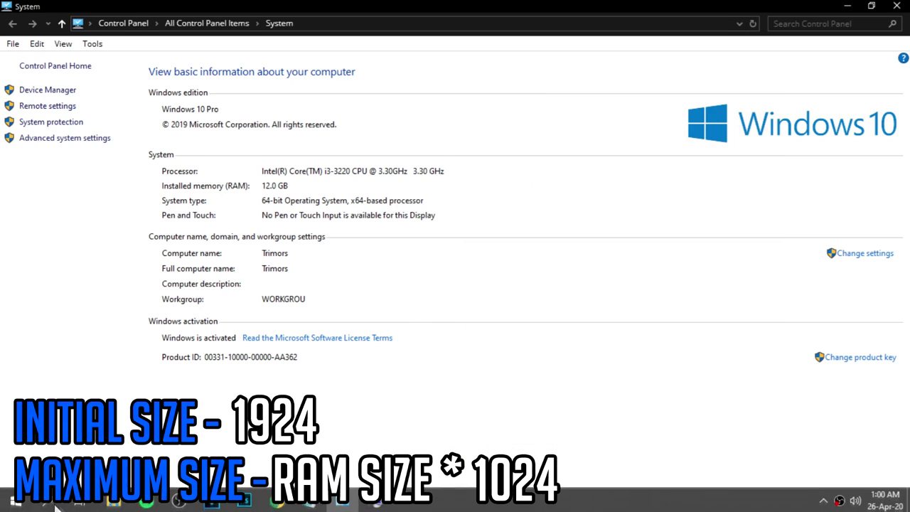
Open Calculator through Windows search, multiply 1024 by the 12 GB RAM size, and close it
click(44, 503)
text(calcula)
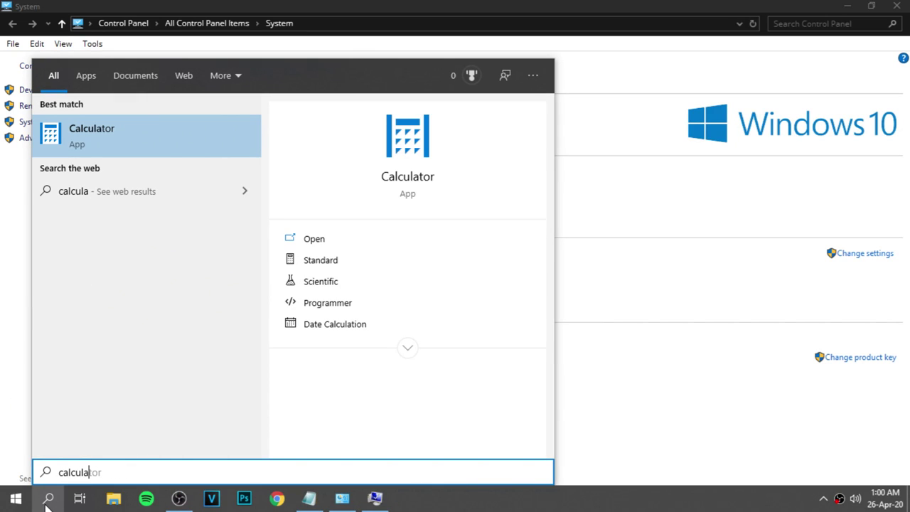
key(XF86Calculator)
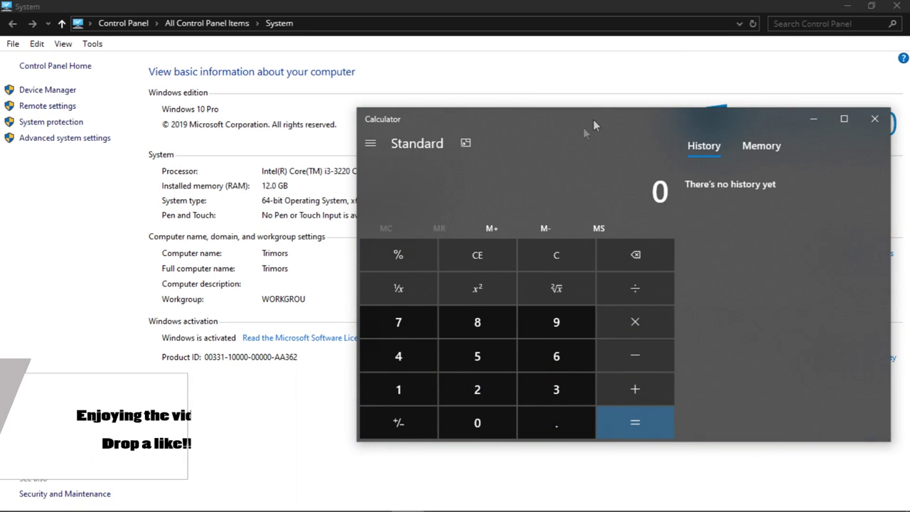
click(404, 403)
click(483, 416)
click(459, 390)
click(380, 349)
click(635, 321)
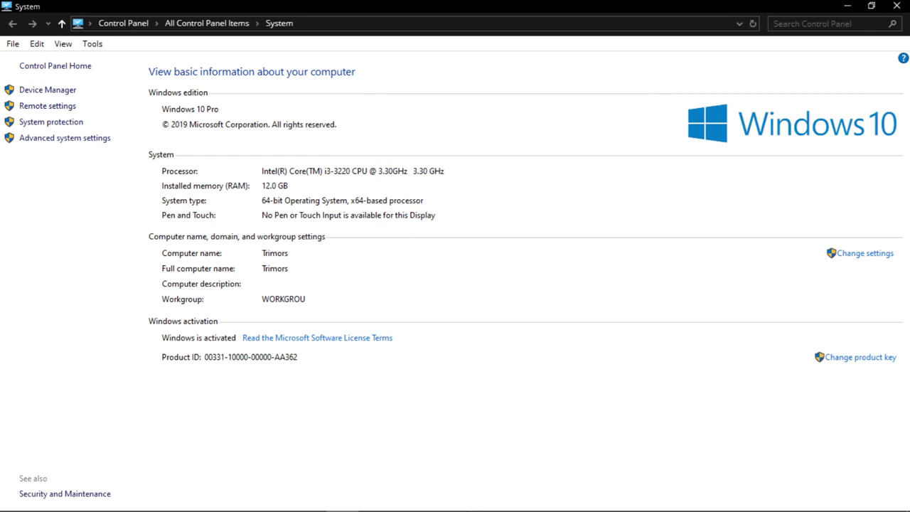
click(406, 500)
click(425, 390)
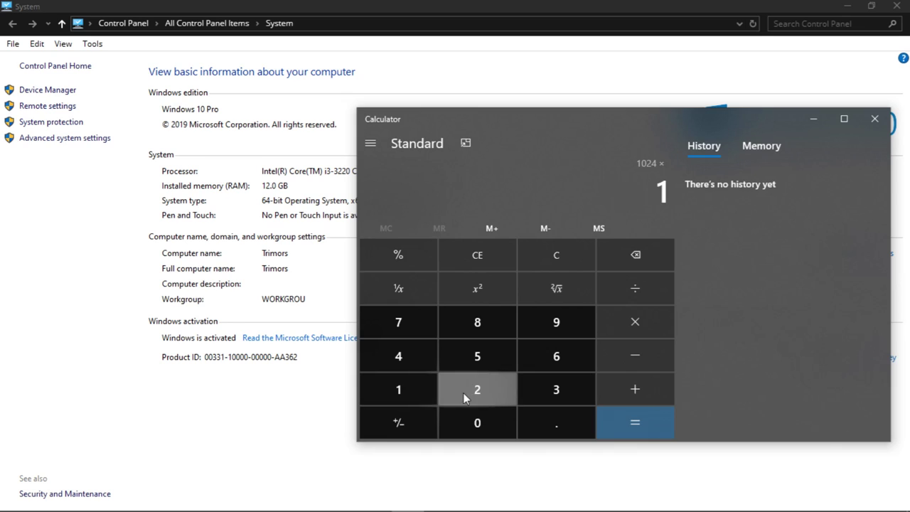
click(463, 393)
click(623, 429)
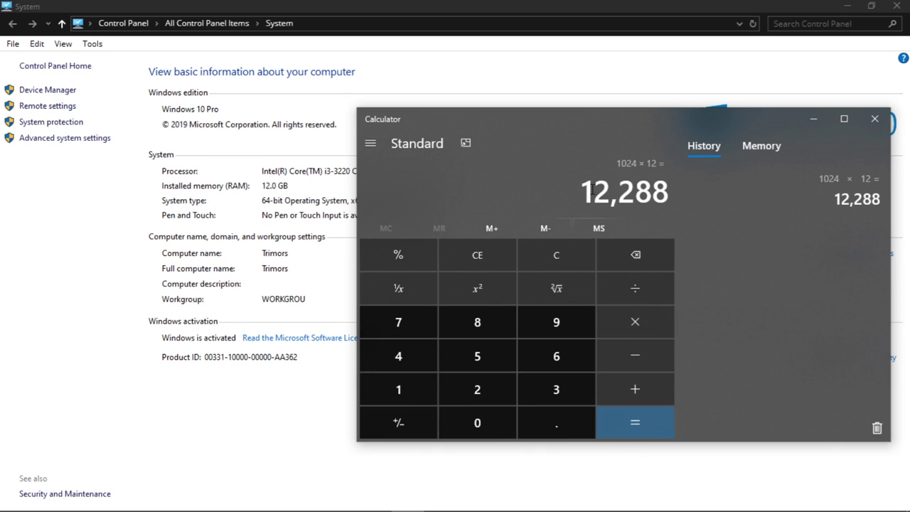
click(874, 118)
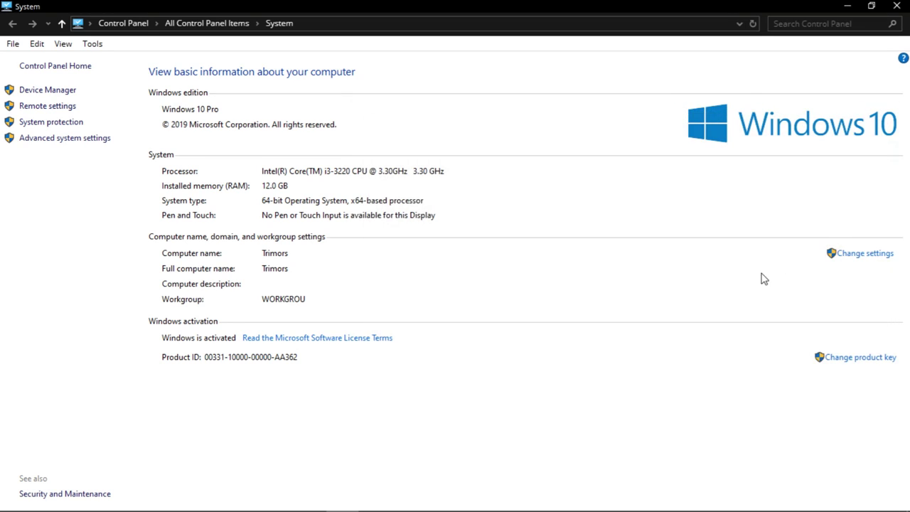
Set drive C:'s maximum paging file size to 12288 MB, confirm all the settings dialogs, and postpone the restart
click(395, 500)
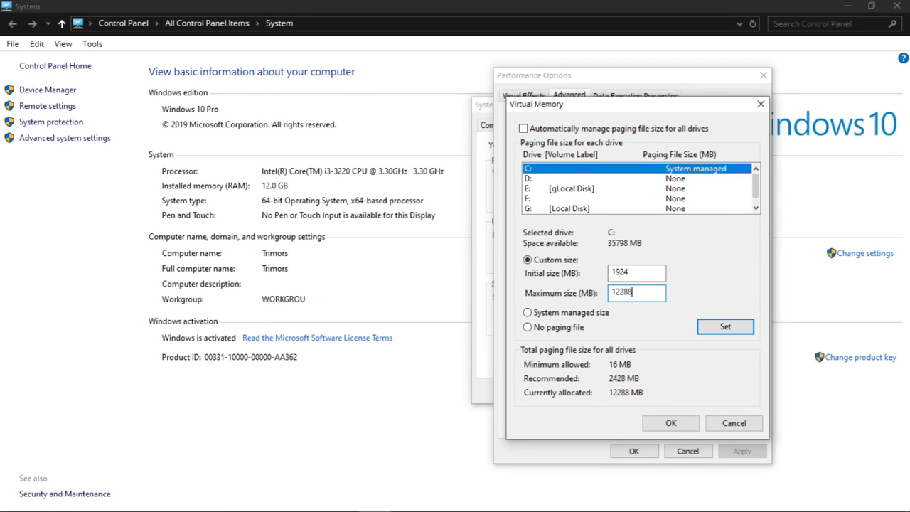
click(729, 325)
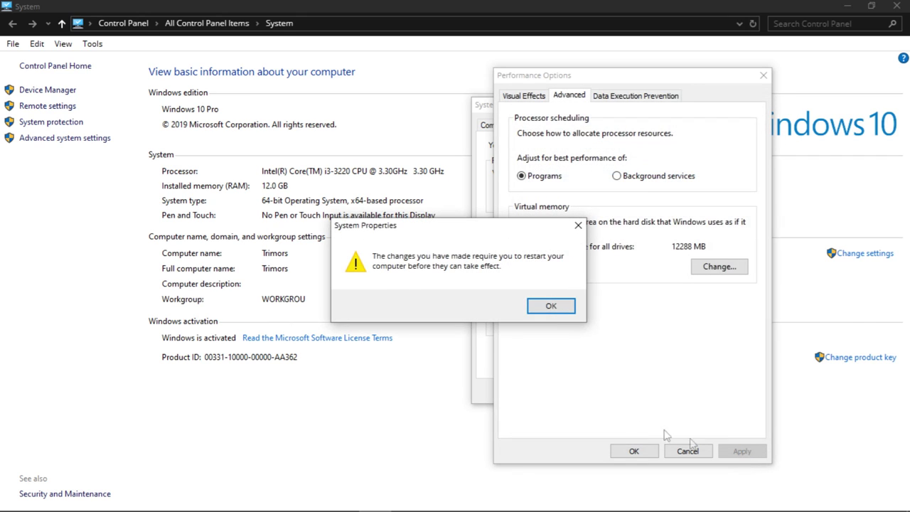
click(552, 307)
click(743, 454)
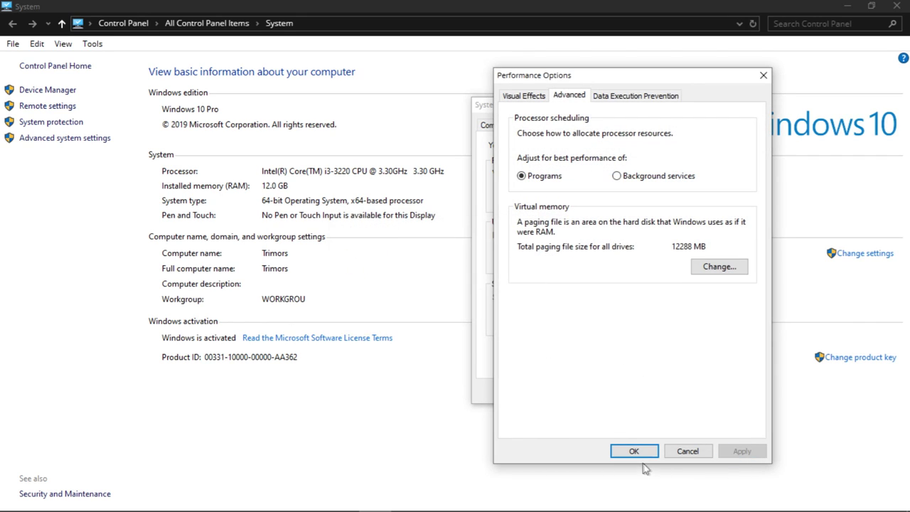
click(635, 456)
click(608, 392)
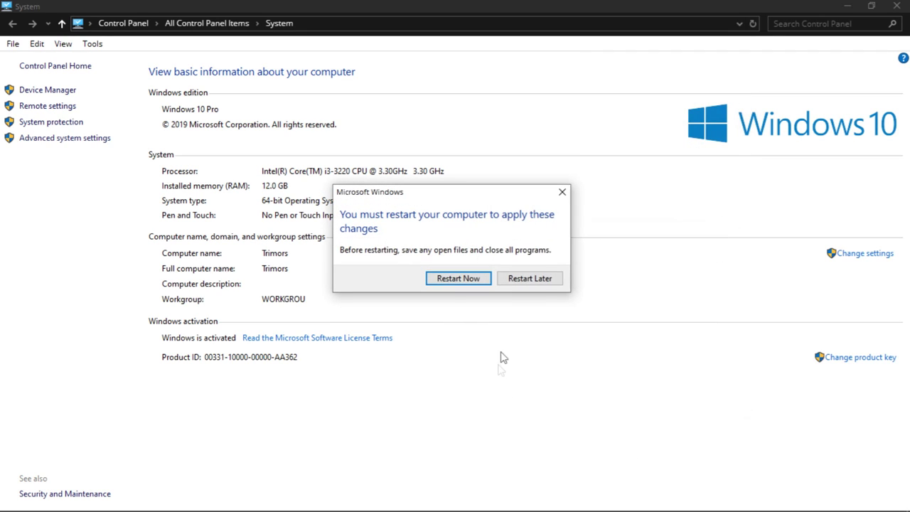
click(526, 279)
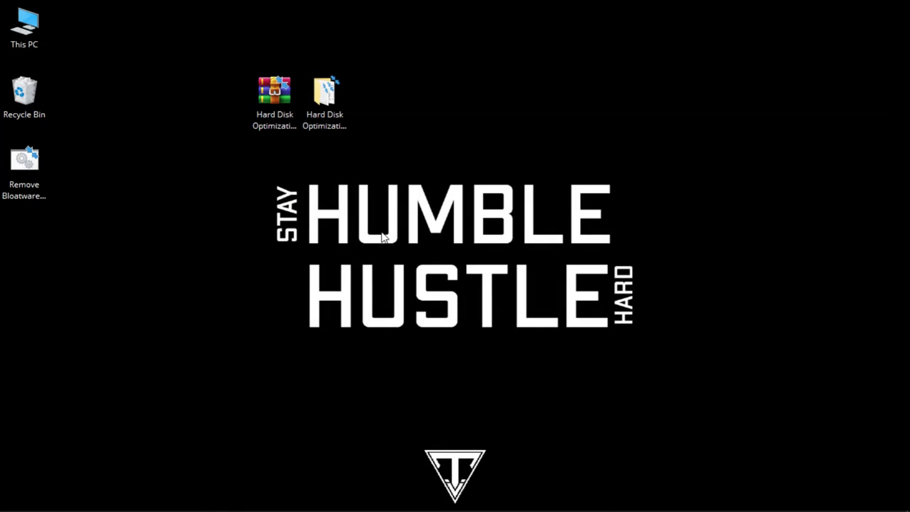